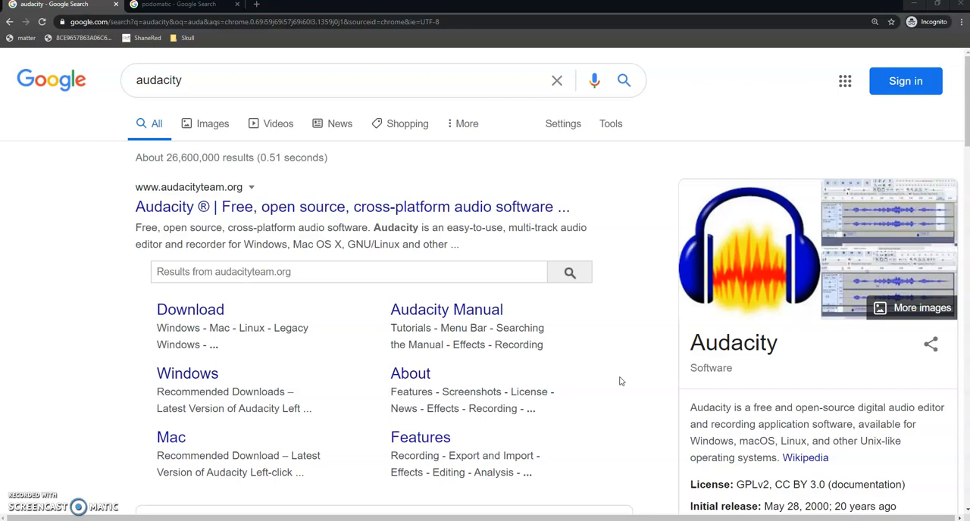
Open the official Audacity website from the search results and look over its home page.
{"action": "left_click", "coordinate": [620, 391]}
{"action": "left_click", "coordinate": [293, 81]}
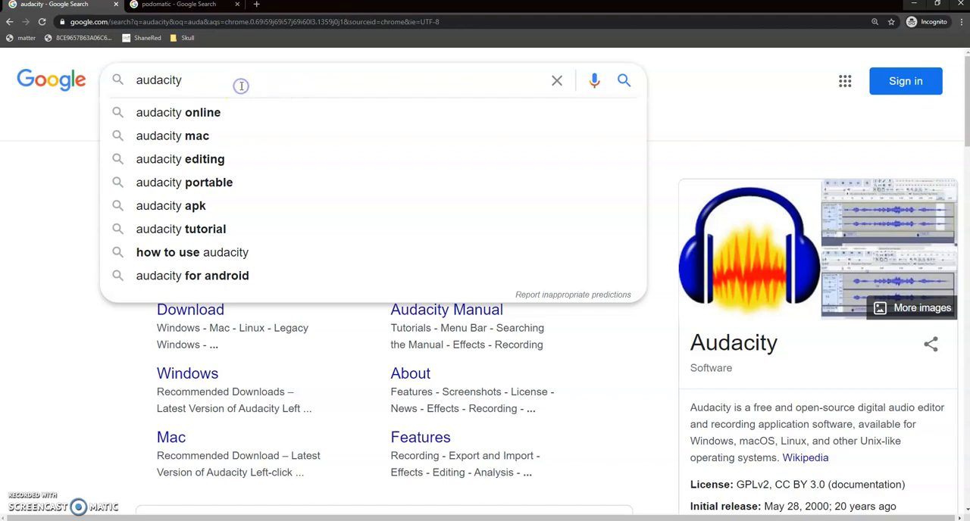
{"action": "left_click", "coordinate": [39, 204]}
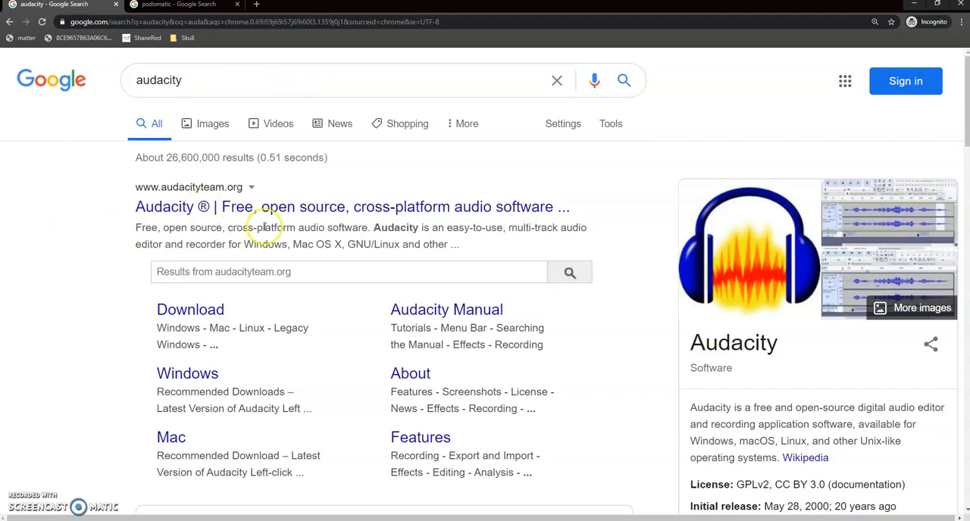
{"action": "left_click", "coordinate": [389, 211]}
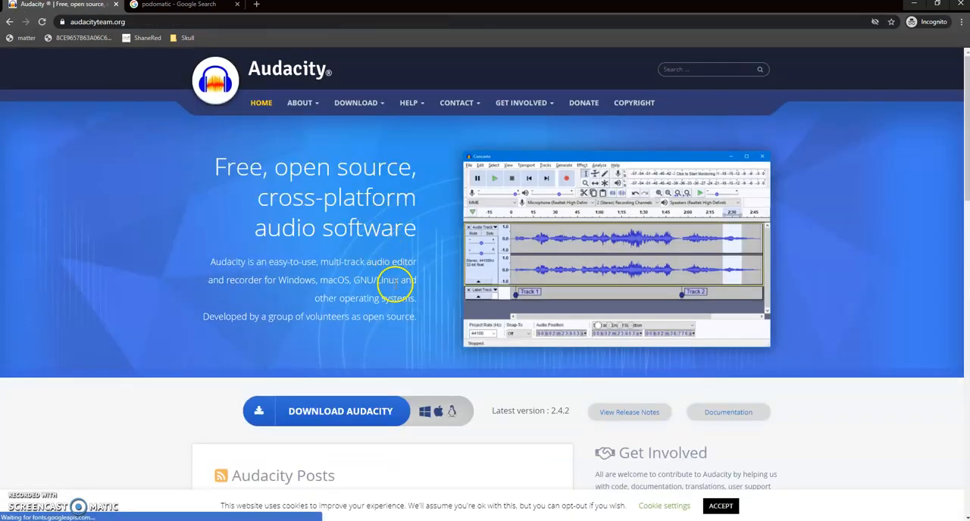
{"action": "scroll", "coordinate": [390, 282], "scroll_direction": "down", "scroll_amount": 1}
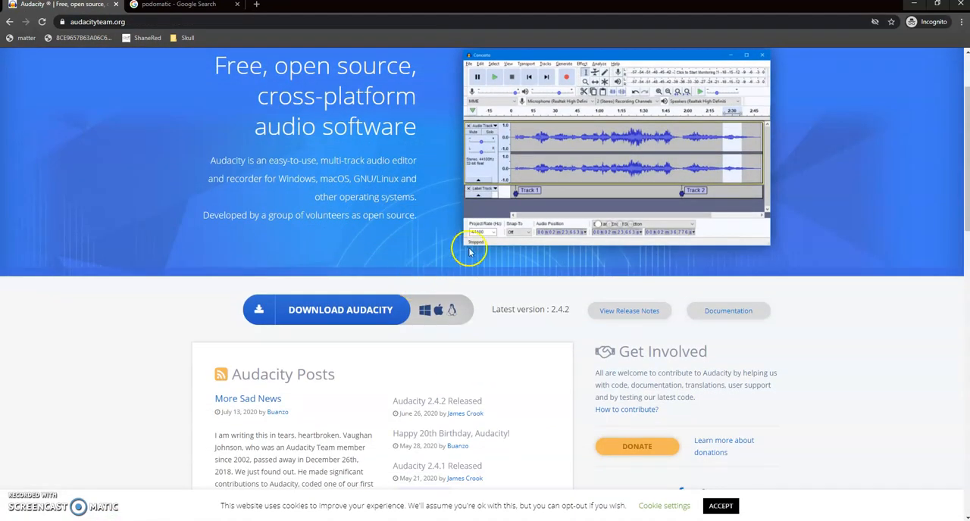
{"action": "scroll", "coordinate": [467, 245], "scroll_direction": "up", "scroll_amount": 1}
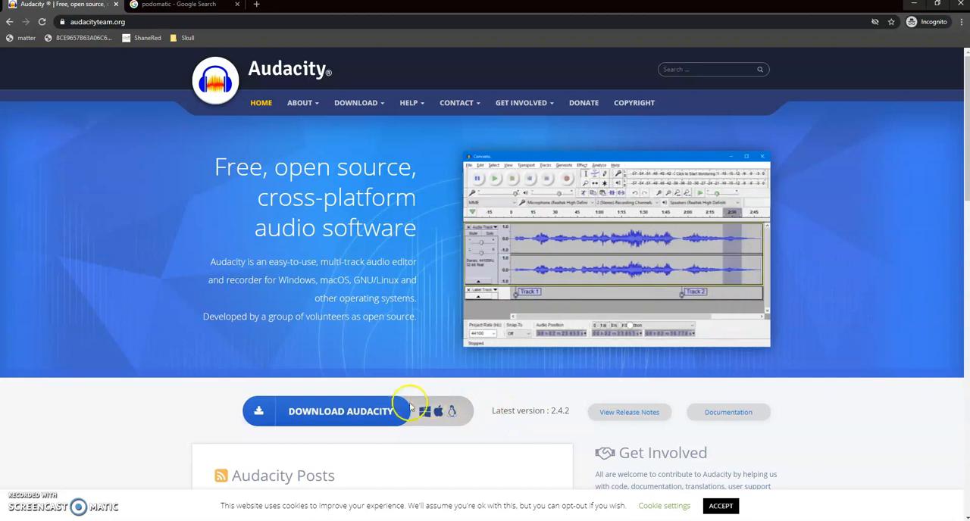
Open the Audacity download page and review the download options for Windows, macOS and Linux.
{"action": "left_click", "coordinate": [332, 414]}
{"action": "scroll", "coordinate": [339, 400], "scroll_direction": "down", "scroll_amount": 2}
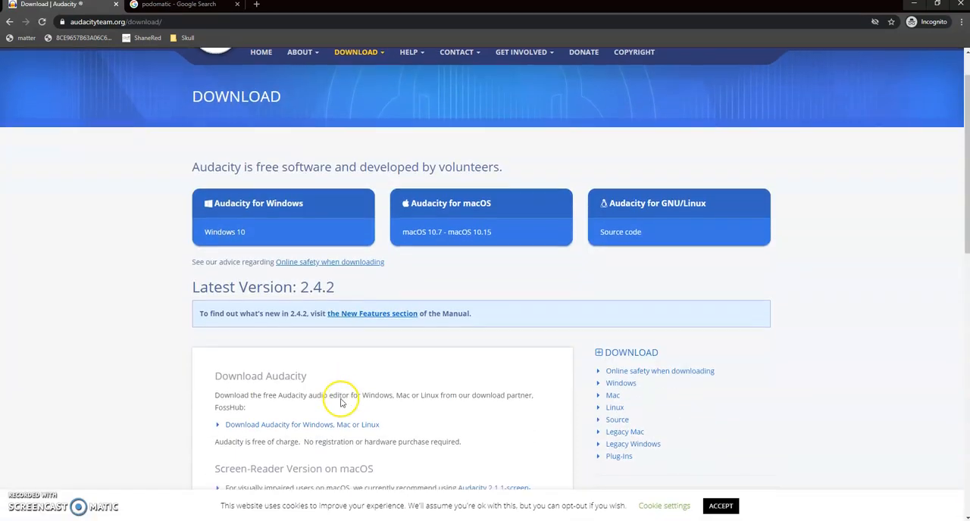
{"action": "scroll", "coordinate": [341, 318], "scroll_direction": "down", "scroll_amount": 1}
{"action": "scroll", "coordinate": [335, 400], "scroll_direction": "down", "scroll_amount": 1}
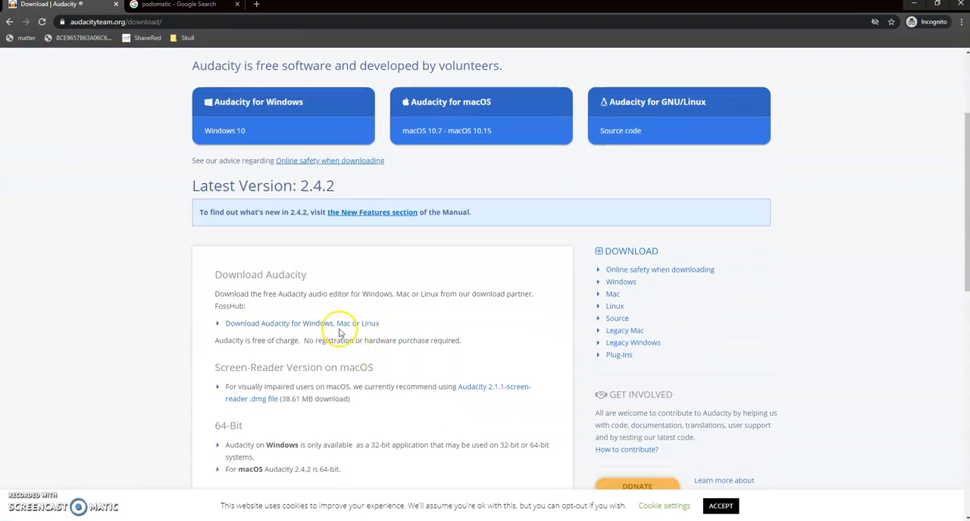
{"action": "scroll", "coordinate": [337, 300], "scroll_direction": "up", "scroll_amount": 2}
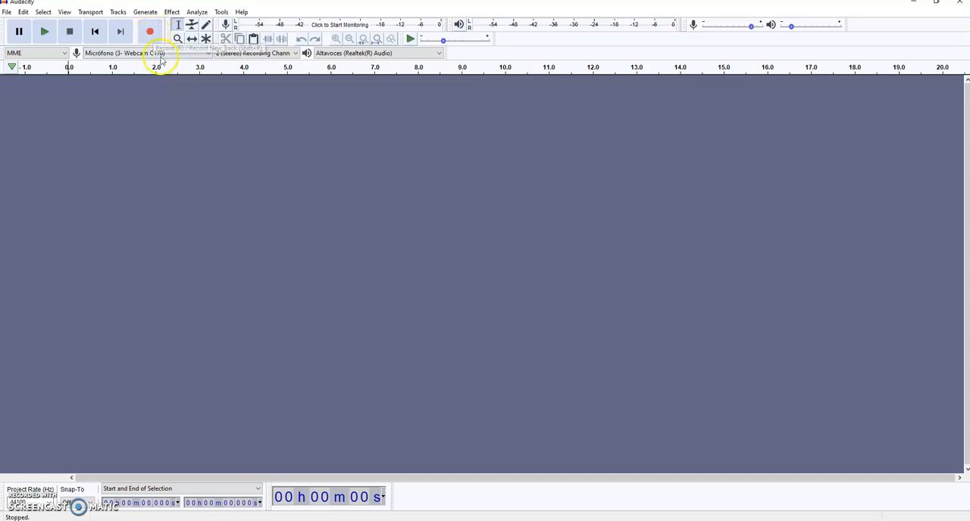
Switch to Audacity and record a voice track about 19 seconds long.
{"action": "left_click", "coordinate": [149, 31]}
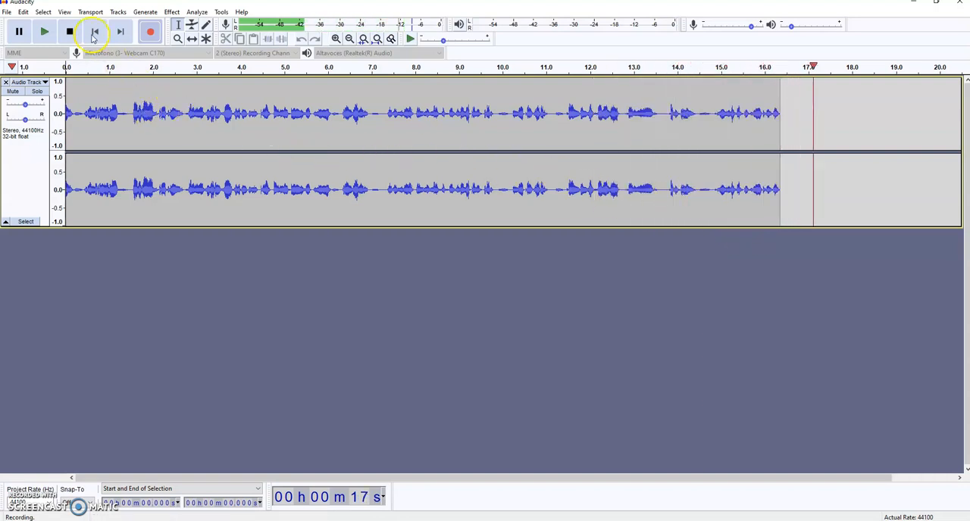
{"action": "left_click", "coordinate": [69, 32]}
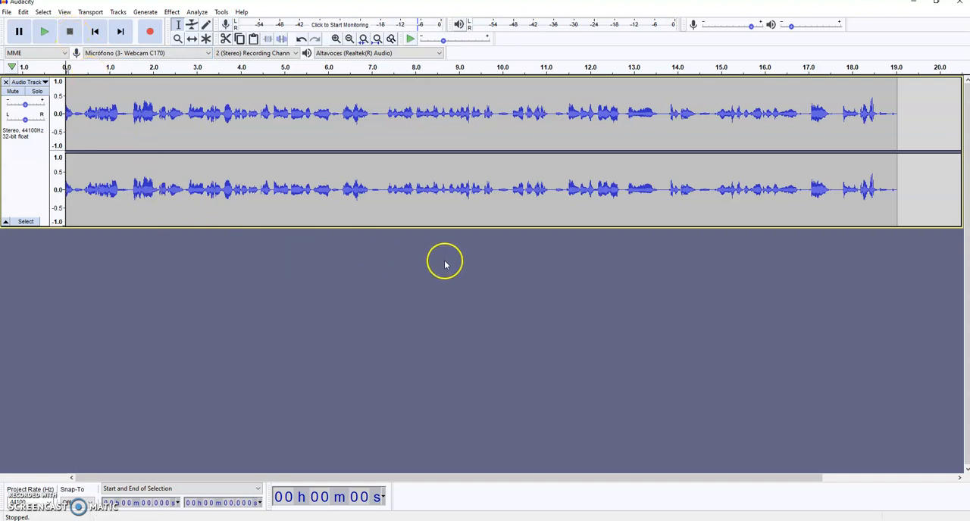
Delete about half a second of audio near the start of the voice recording, beginning at about 0.13 seconds.
{"action": "left_click", "coordinate": [74, 118]}
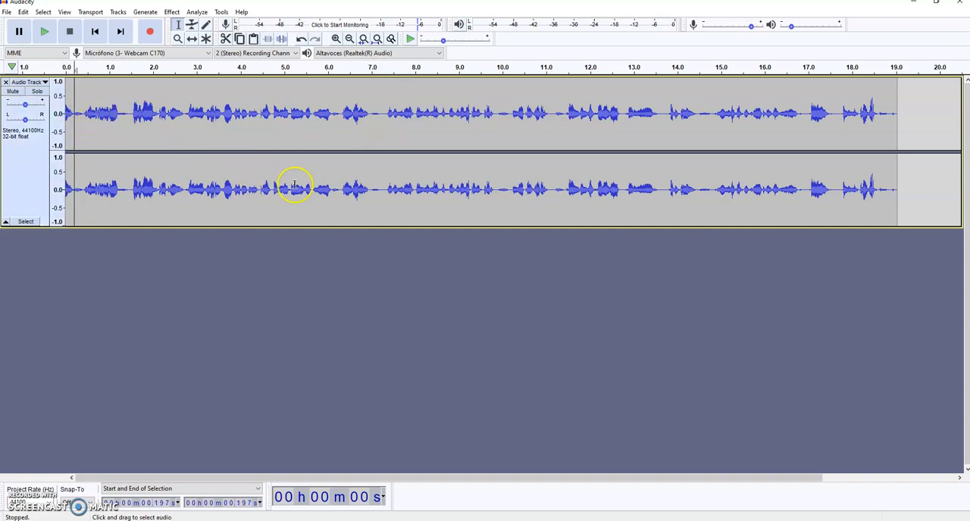
{"action": "double_click", "coordinate": [96, 115]}
{"action": "left_click_drag", "start_coordinate": [142, 116], "coordinate": [147, 116]}
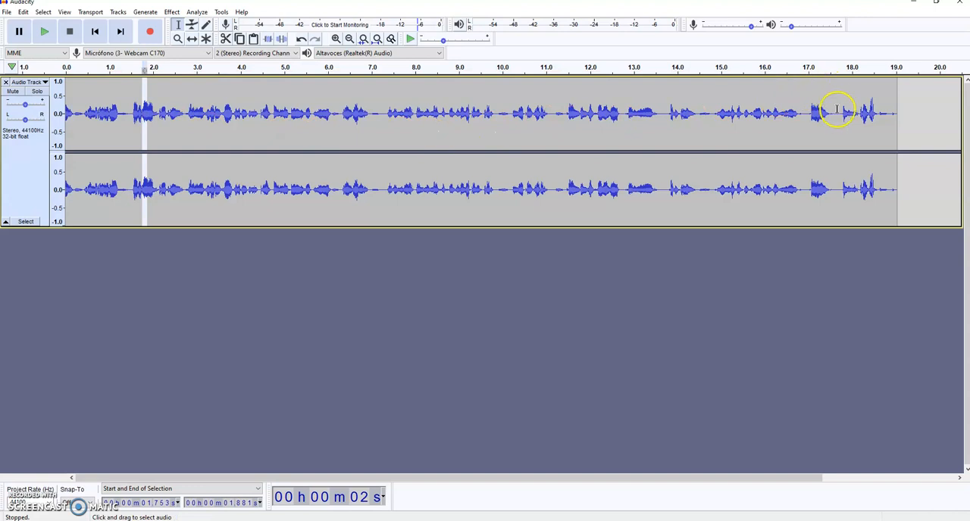
{"action": "left_click", "coordinate": [335, 114]}
{"action": "left_click", "coordinate": [151, 110]}
{"action": "left_click", "coordinate": [87, 116]}
{"action": "left_click_drag", "start_coordinate": [71, 108], "coordinate": [92, 124]}
{"action": "key", "text": "Delete"}
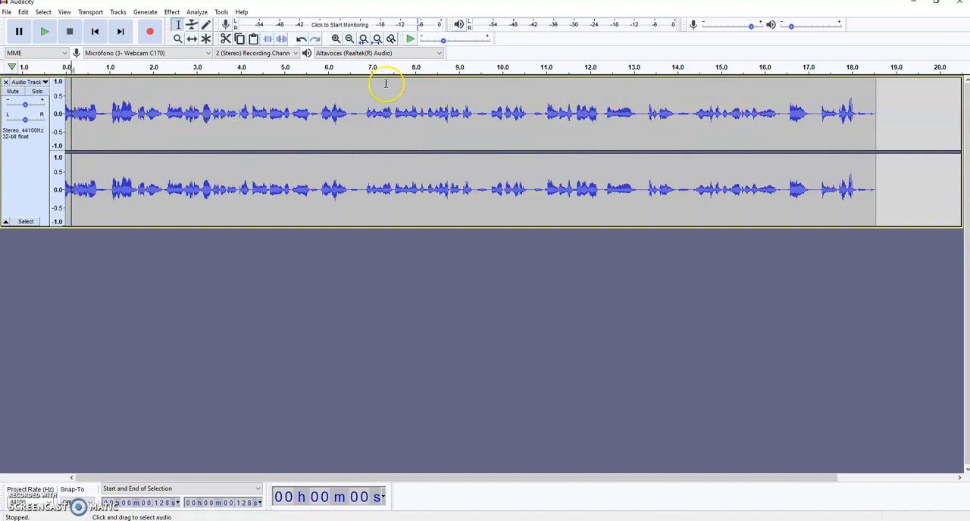
{"action": "left_click", "coordinate": [171, 11]}
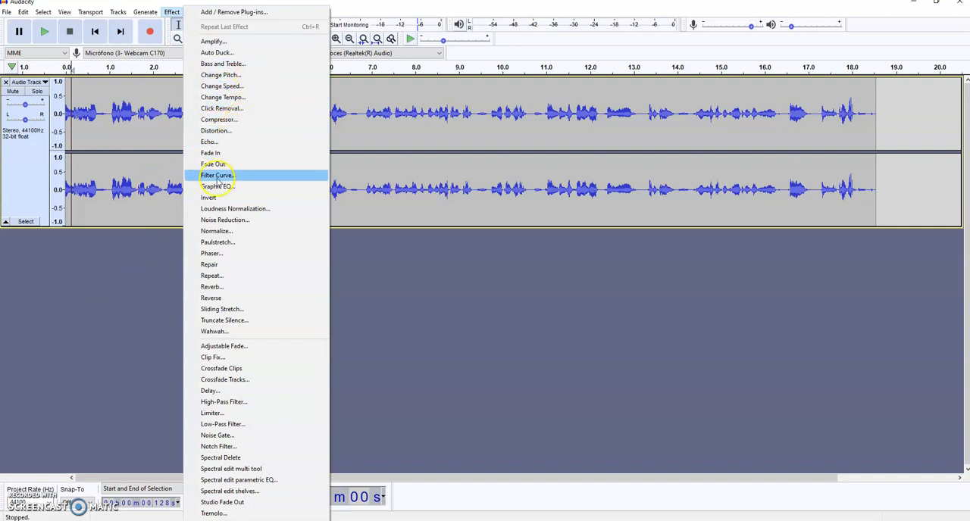
{"action": "left_click", "coordinate": [119, 250]}
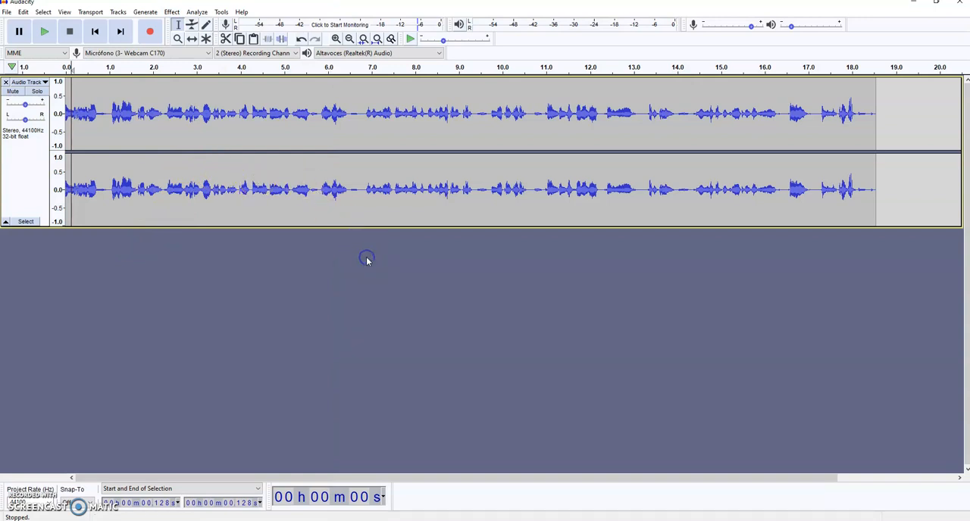
{"action": "left_click", "coordinate": [340, 136]}
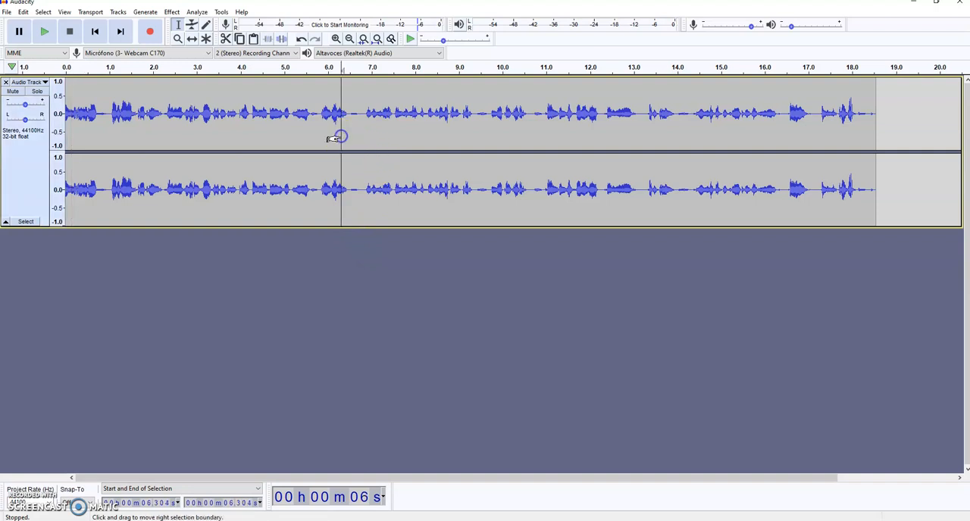
{"action": "left_click", "coordinate": [67, 110]}
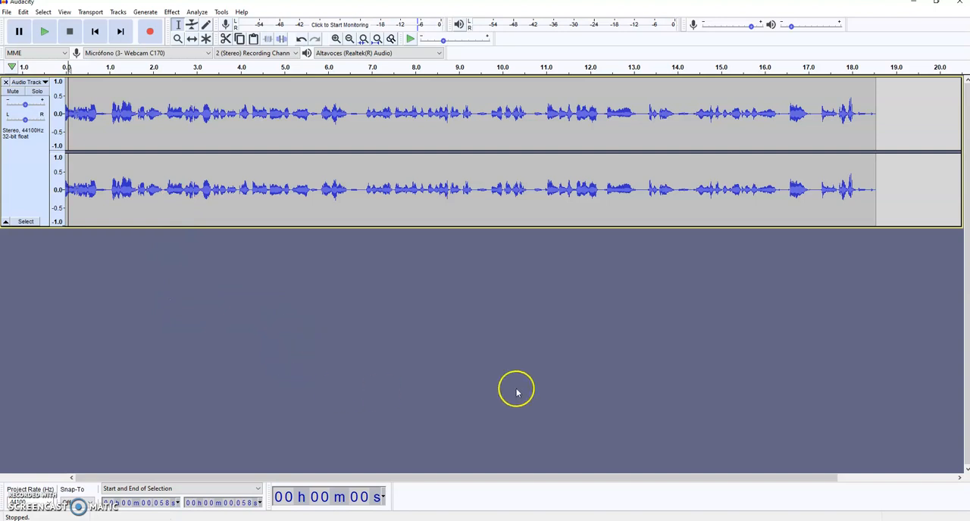
Switch to File Explorer and open the ALAD Modulo 3 Podcasts folder on the Respaldo (D:) drive.
{"action": "key", "text": "alt+Tab"}
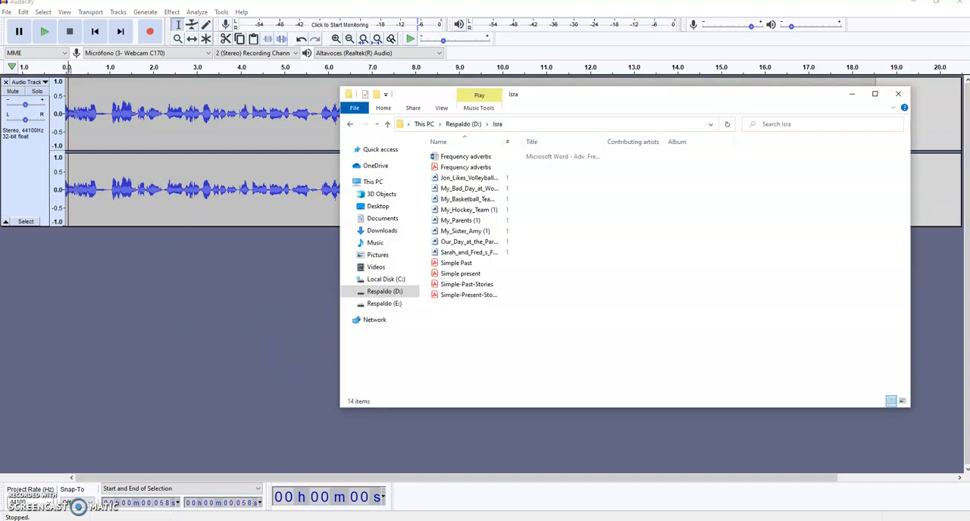
{"action": "left_click", "coordinate": [380, 291]}
{"action": "double_click", "coordinate": [446, 349]}
{"action": "left_click", "coordinate": [388, 291]}
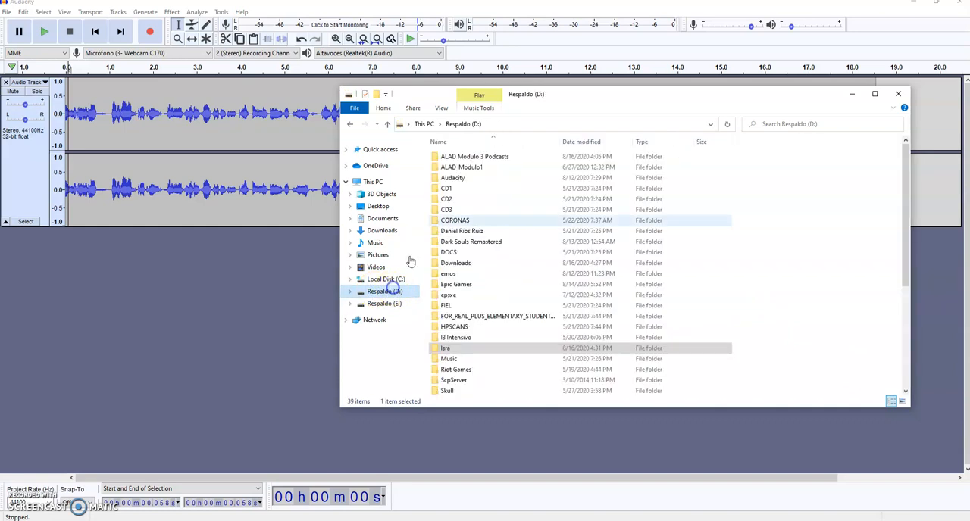
{"action": "left_click", "coordinate": [473, 156]}
{"action": "double_click", "coordinate": [472, 156]}
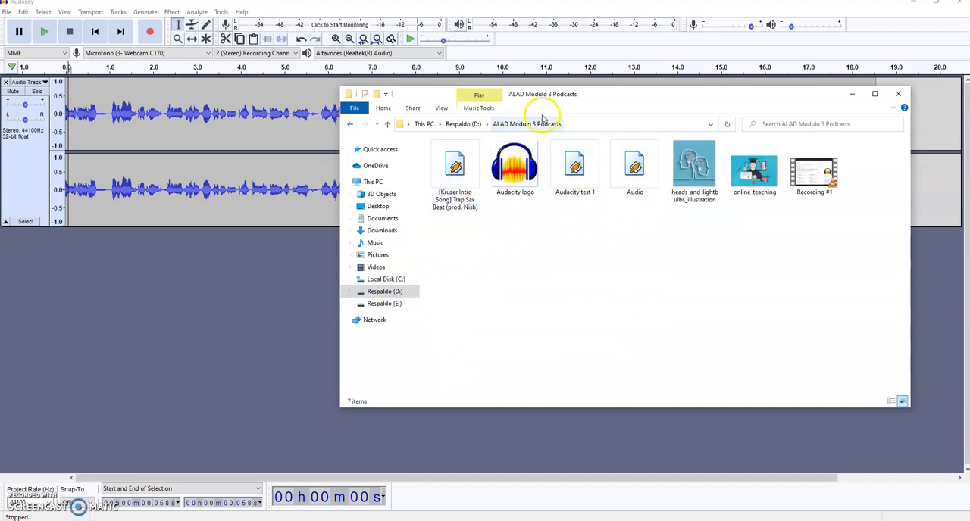
Import the "[Kruzer Intro Song] Trap Sax Beat (prod. Nish)" file into Audacity as a new track below the voice recording.
{"action": "left_click_drag", "start_coordinate": [591, 95], "coordinate": [735, 179]}
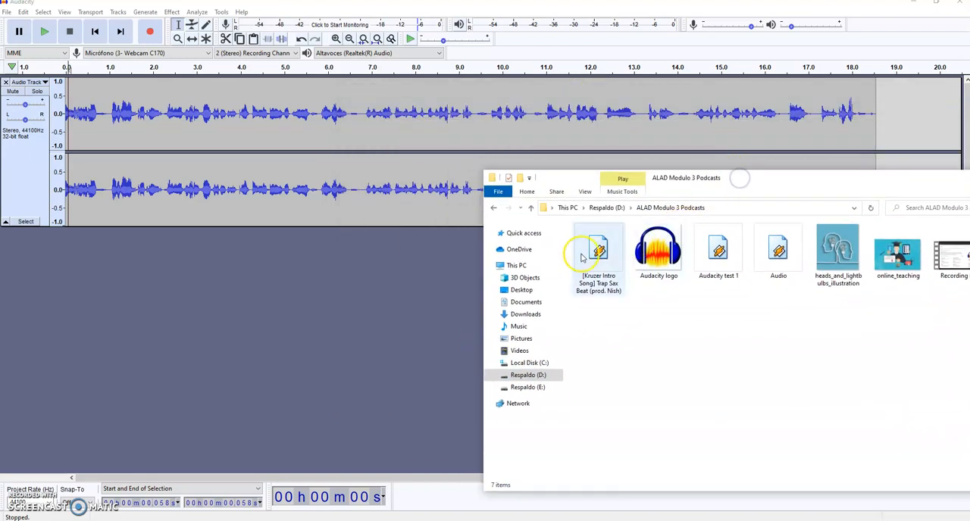
{"action": "left_click_drag", "start_coordinate": [600, 255], "coordinate": [339, 354]}
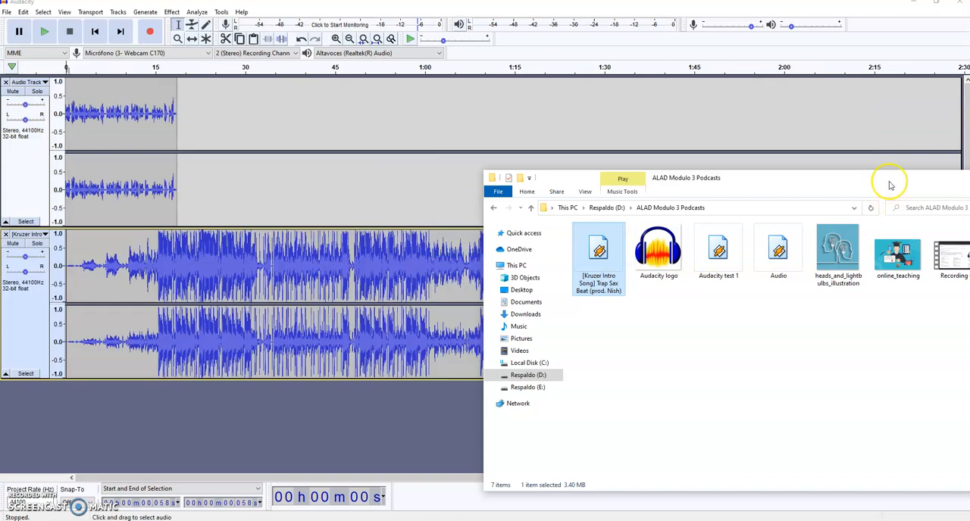
{"action": "left_click_drag", "start_coordinate": [886, 178], "coordinate": [750, 199]}
{"action": "left_click", "coordinate": [858, 199]}
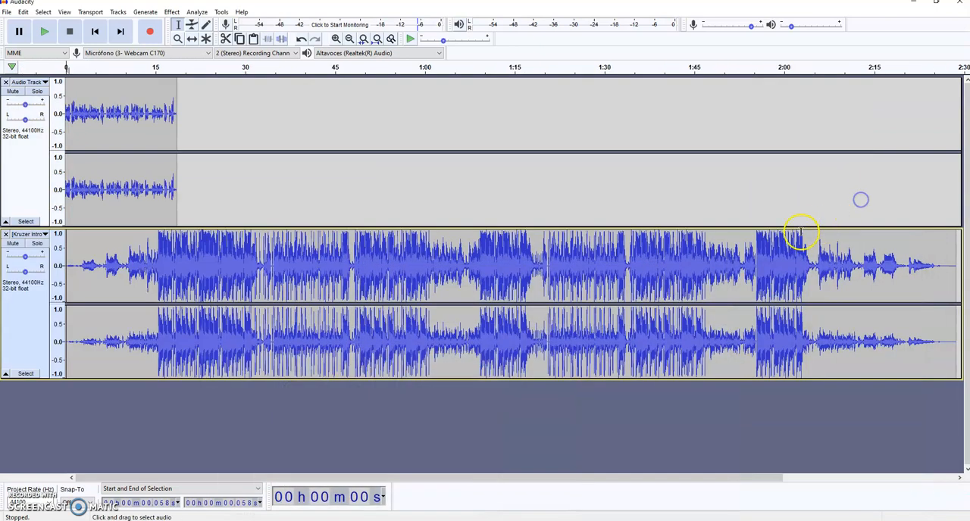
Select and copy the first 14.571 seconds of the intro song track.
{"action": "left_click", "coordinate": [83, 261]}
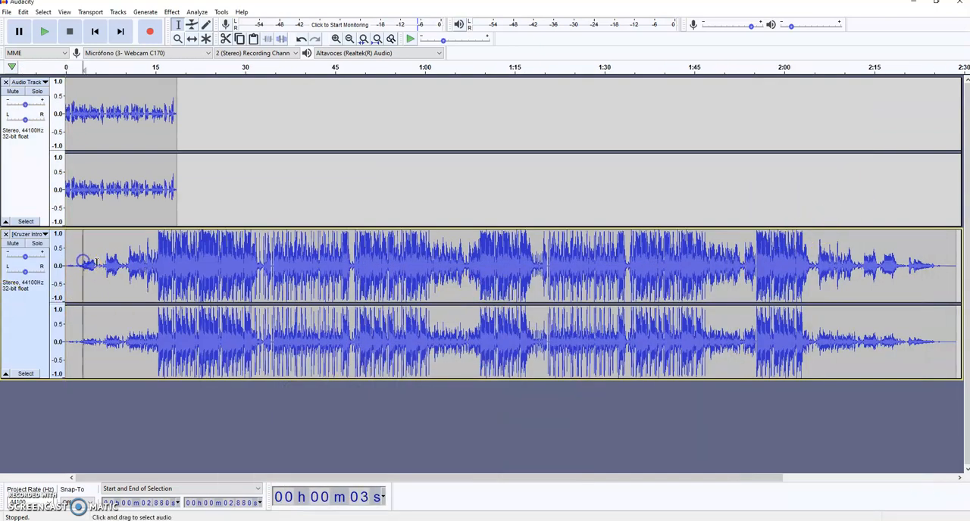
{"action": "left_click", "coordinate": [293, 268]}
{"action": "left_click", "coordinate": [877, 258]}
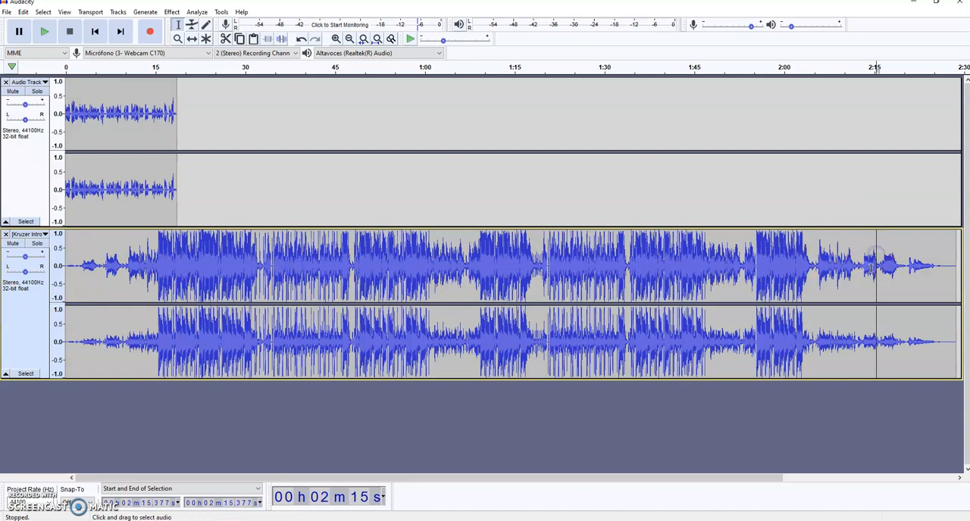
{"action": "left_click_drag", "start_coordinate": [66, 273], "coordinate": [45, 294]}
{"action": "left_click", "coordinate": [134, 417]}
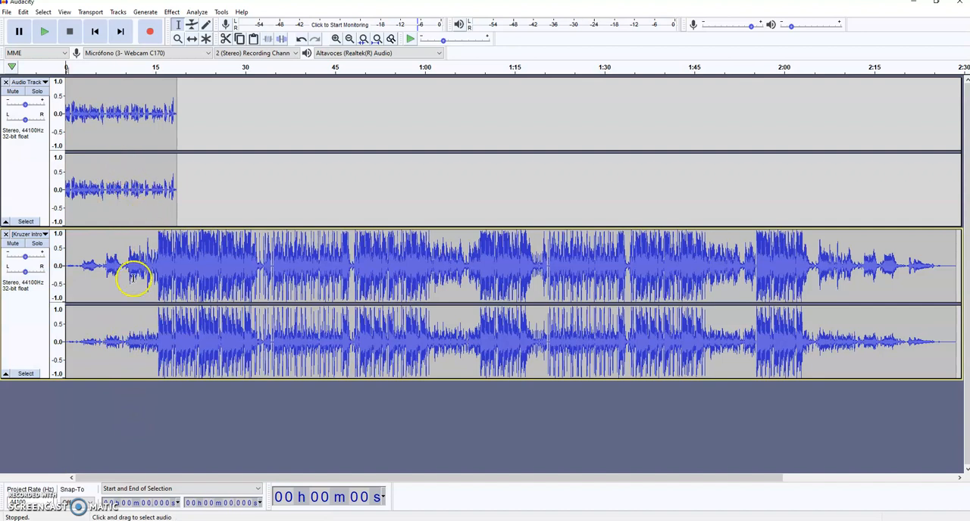
{"action": "left_click_drag", "start_coordinate": [137, 278], "coordinate": [64, 264]}
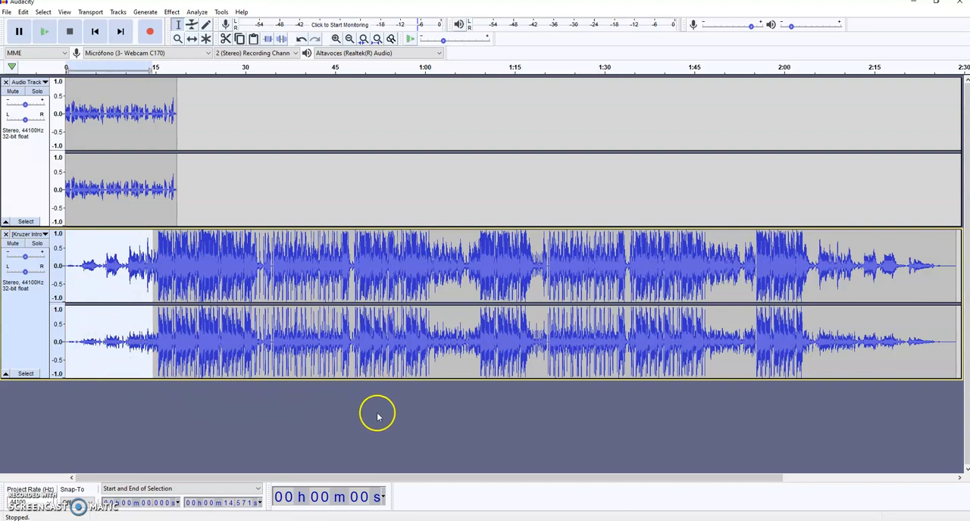
Paste the copied song intro at the very beginning of the voice track, ahead of the speech.
{"action": "left_click_drag", "start_coordinate": [67, 149], "coordinate": [67, 151]}
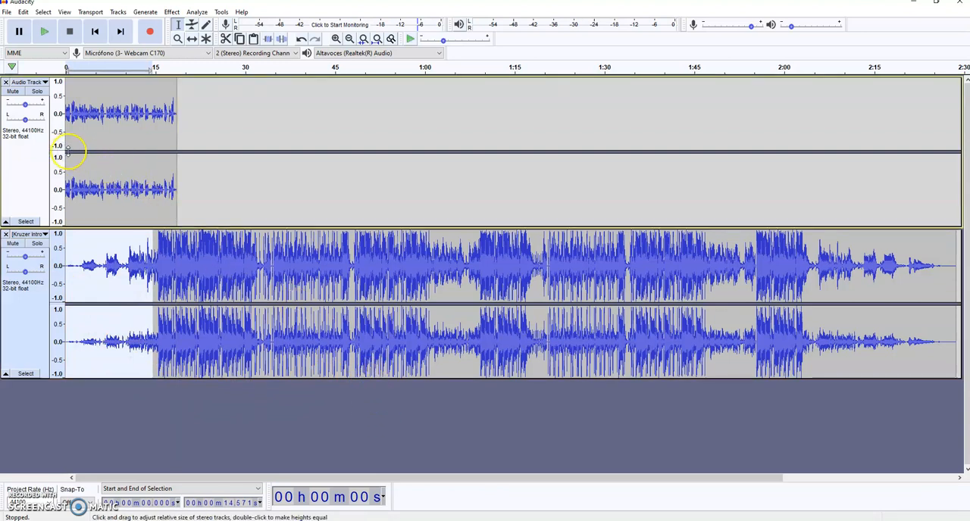
{"action": "left_click", "coordinate": [65, 136]}
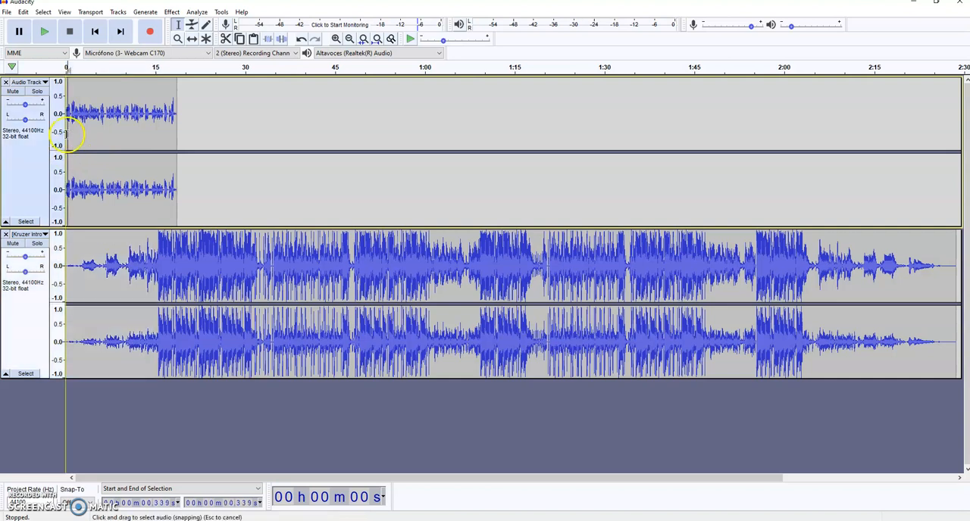
{"action": "left_click", "coordinate": [66, 134]}
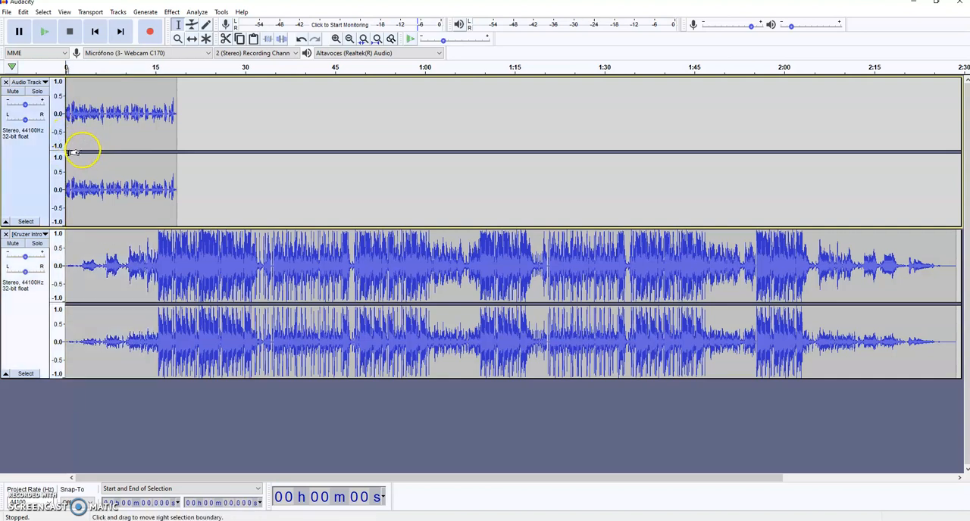
{"action": "key", "text": "ctrl+v"}
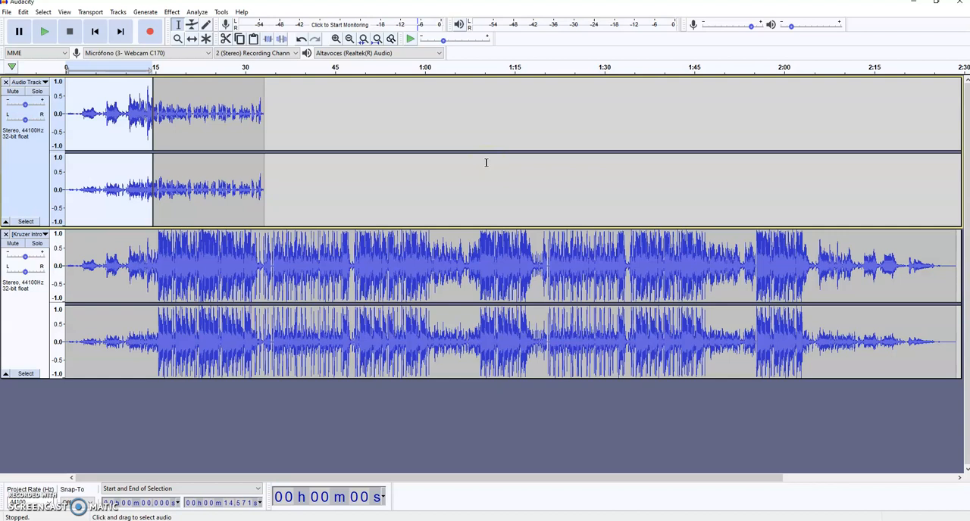
Merge the pasted song intro and the voice clip where they meet in the first track.
{"action": "left_click", "coordinate": [151, 101]}
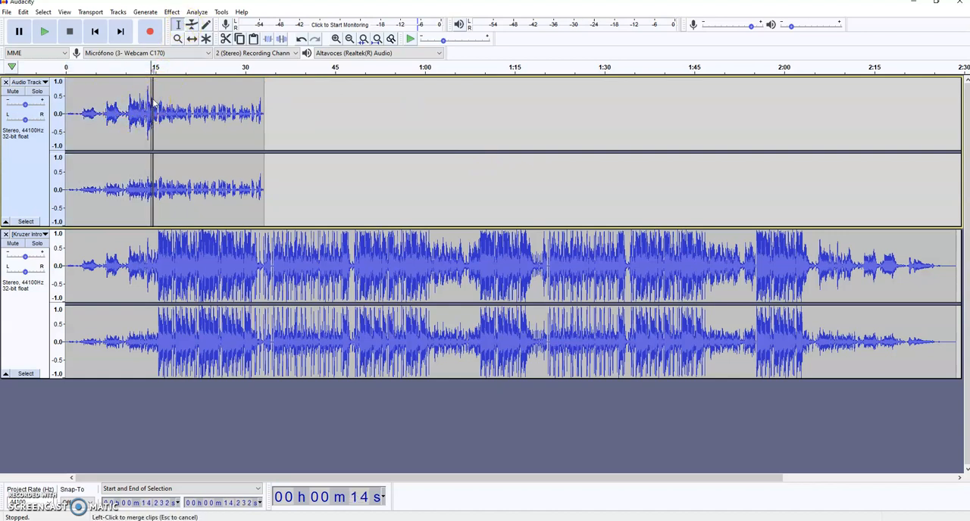
{"action": "left_click", "coordinate": [151, 91]}
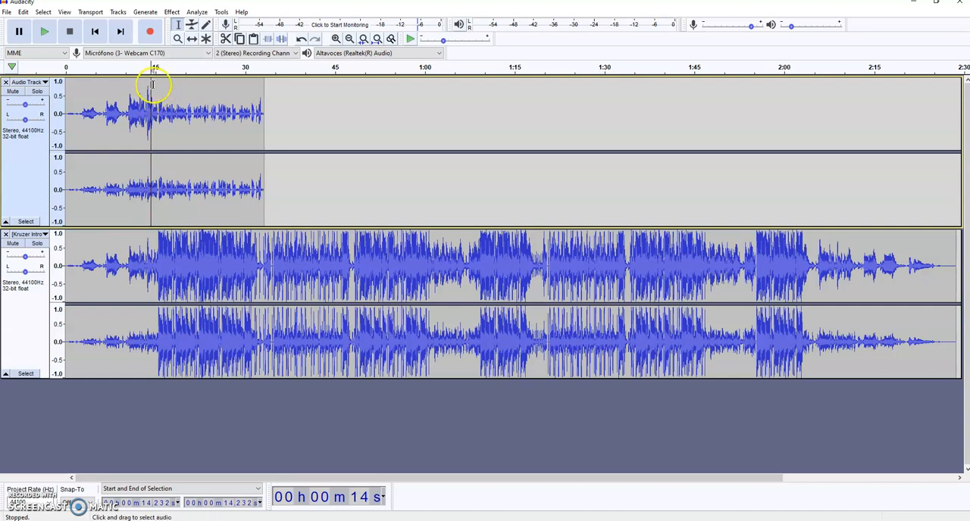
Apply a Fade Out to the song intro at the start of the first track, from 0 to 14.741 seconds.
{"action": "left_click", "coordinate": [153, 85]}
{"action": "left_click_drag", "start_coordinate": [153, 85], "coordinate": [51, 96]}
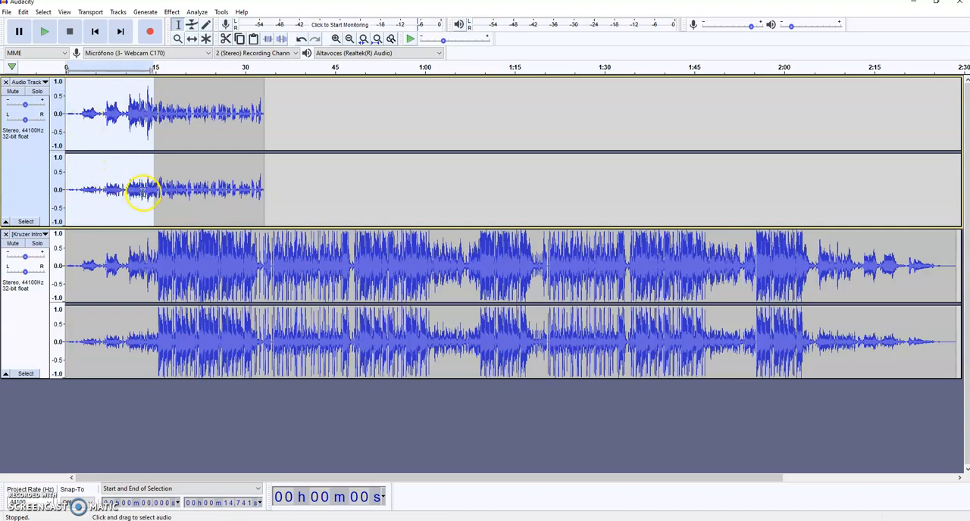
{"action": "left_click", "coordinate": [172, 12]}
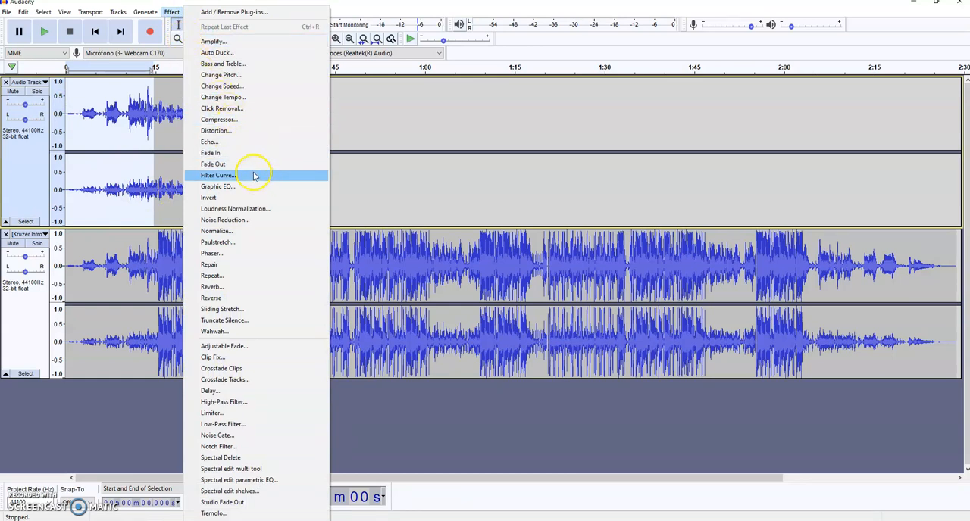
{"action": "left_click", "coordinate": [225, 168]}
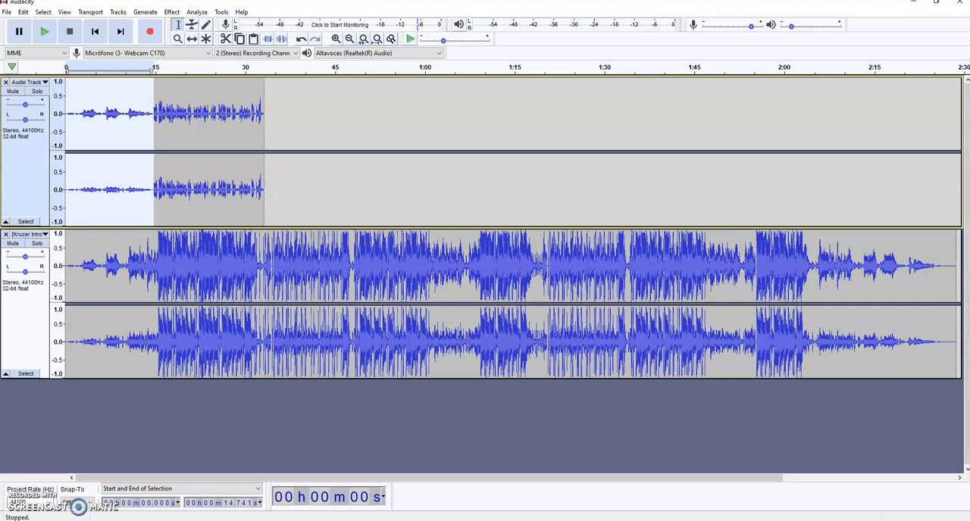
Copy the song's ending from 2:11.564 to 2:28.677 and paste it directly after the speech in the first track, at 33.110 seconds.
{"action": "left_click_drag", "start_coordinate": [853, 278], "coordinate": [953, 277]}
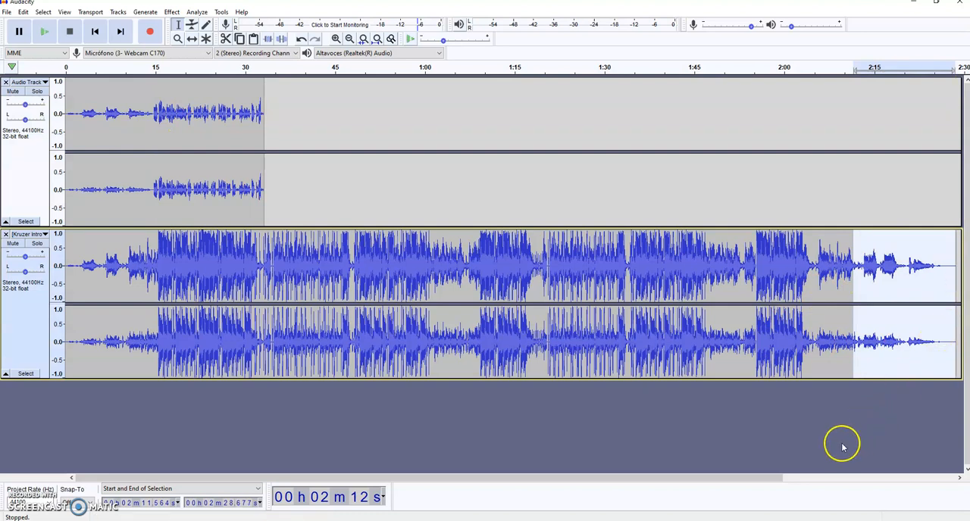
{"action": "left_click", "coordinate": [266, 144]}
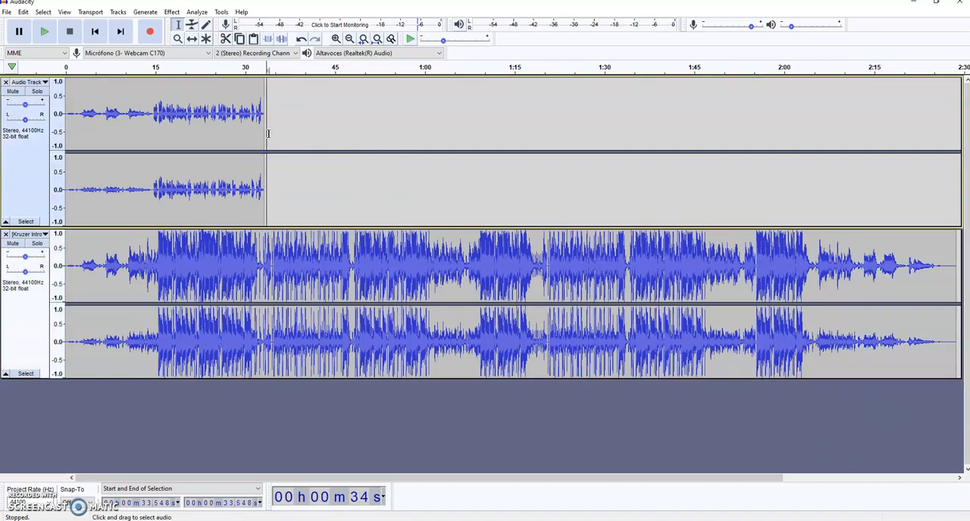
{"action": "left_click", "coordinate": [263, 133]}
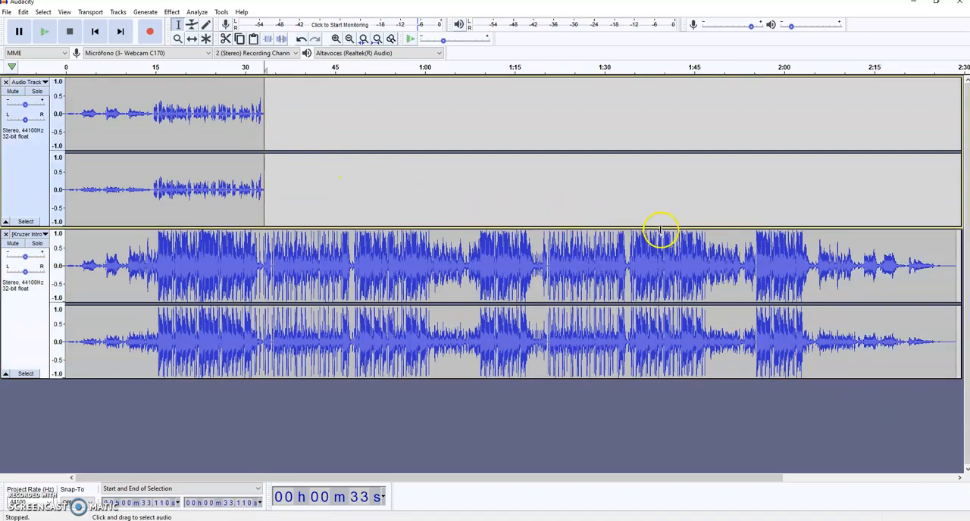
{"action": "key", "text": "ctrl+v"}
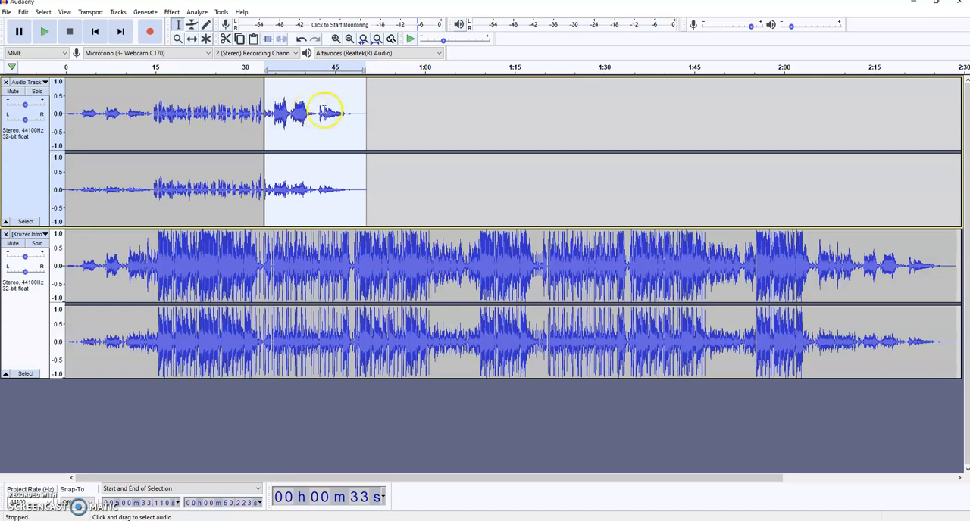
Apply a Fade In to the pasted song ending in the first track.
{"action": "left_click", "coordinate": [173, 12]}
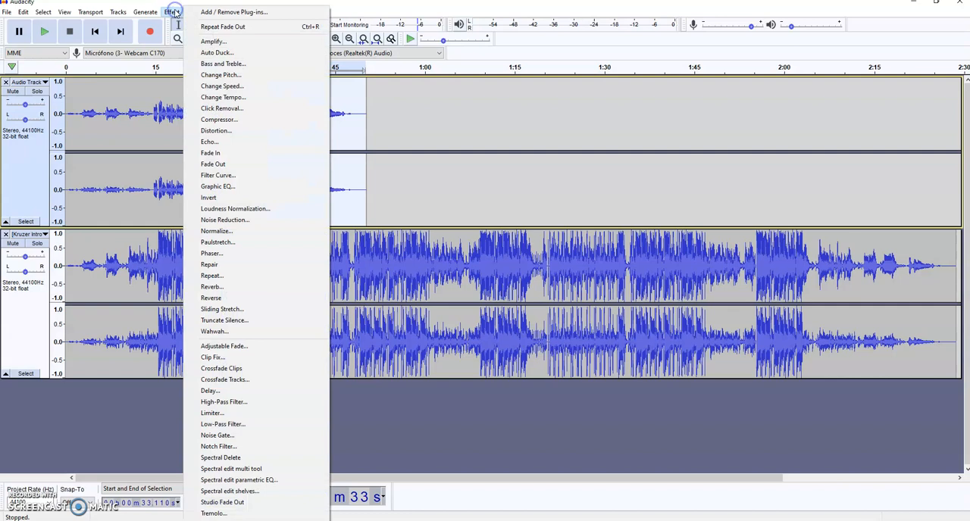
{"action": "left_click", "coordinate": [263, 152]}
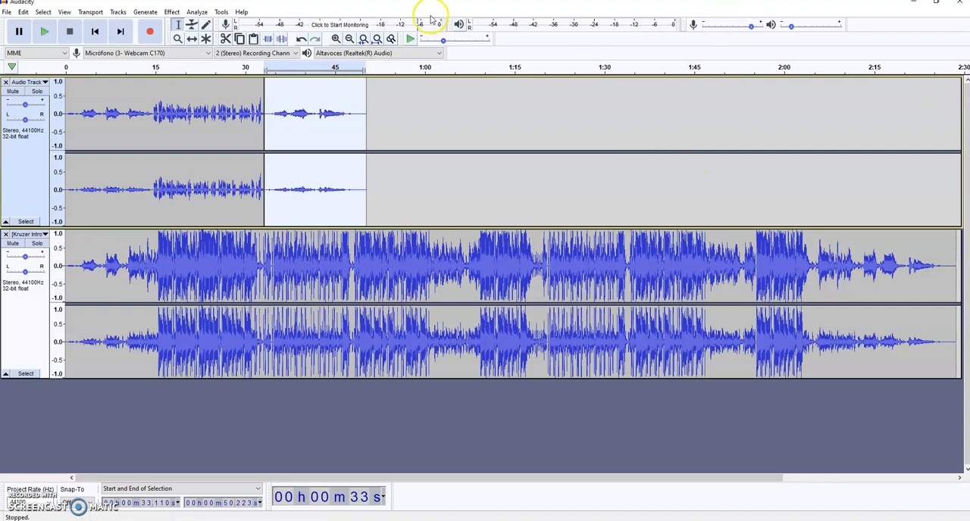
{"action": "left_click_drag", "start_coordinate": [151, 113], "coordinate": [59, 110]}
{"action": "left_click", "coordinate": [171, 11]}
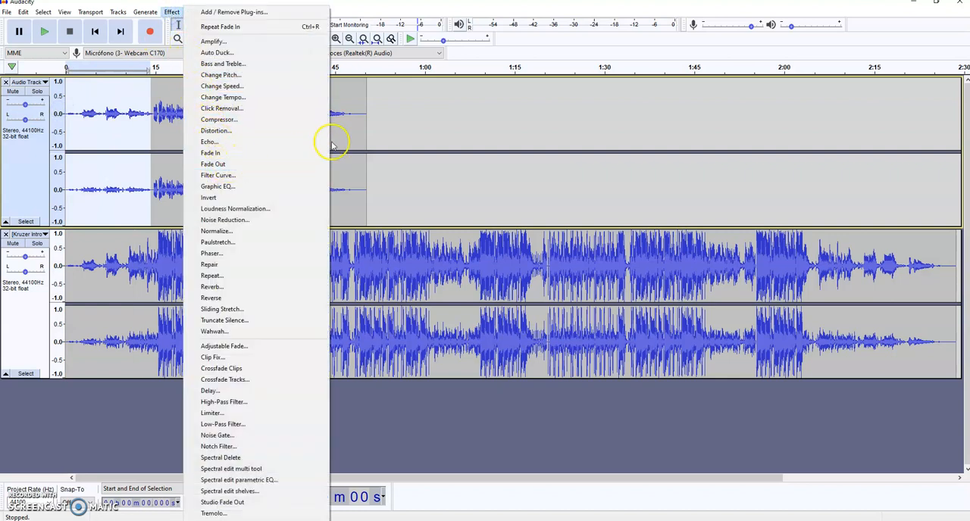
{"action": "left_click", "coordinate": [400, 155]}
{"action": "left_click_drag", "start_coordinate": [265, 113], "coordinate": [366, 113]}
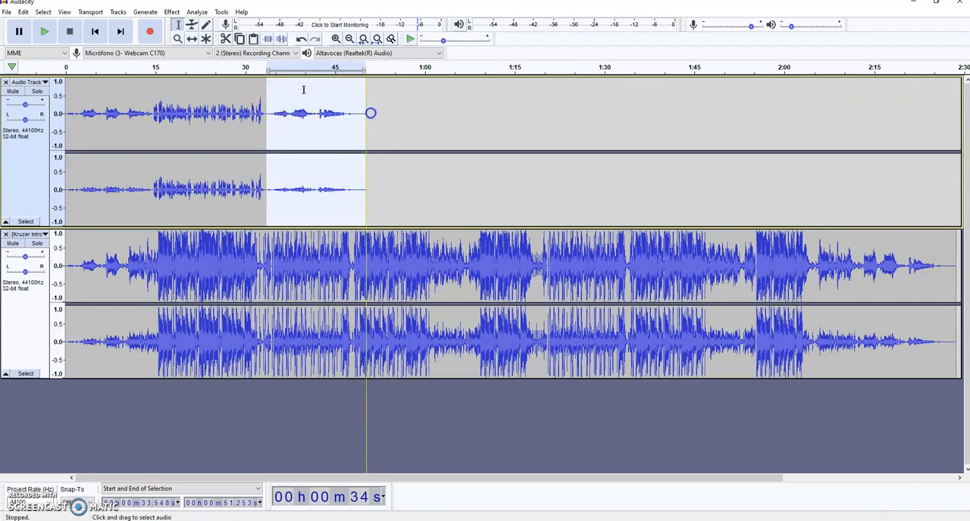
{"action": "left_click", "coordinate": [173, 12]}
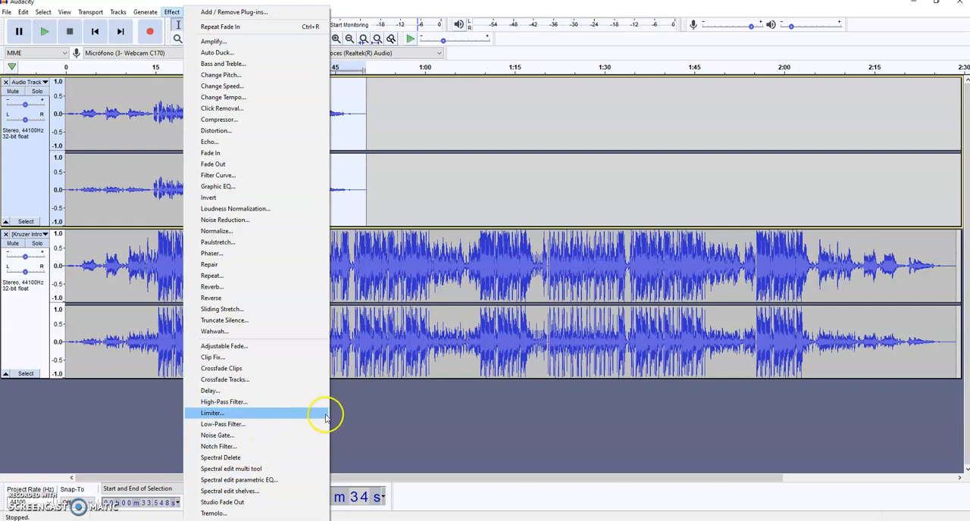
{"action": "left_click", "coordinate": [391, 432]}
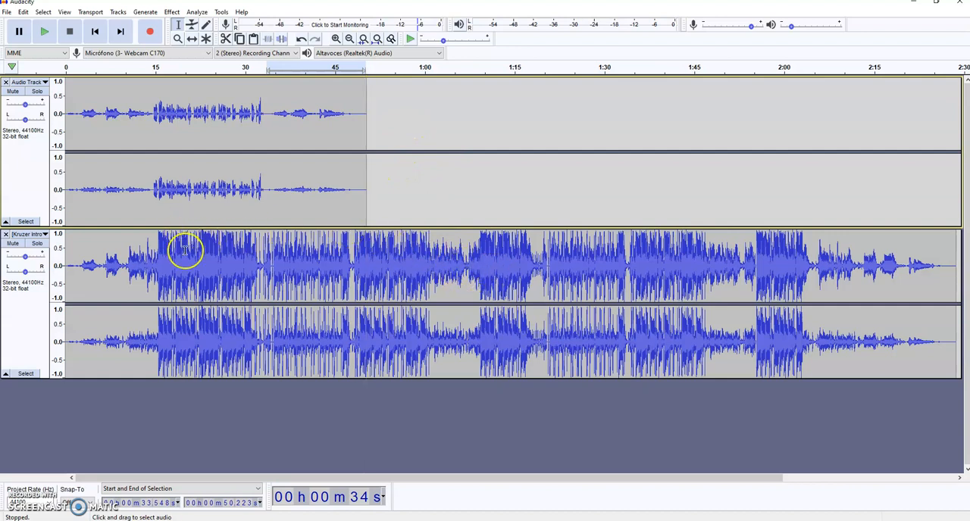
Remove the separate intro song track from the project.
{"action": "left_click", "coordinate": [6, 235]}
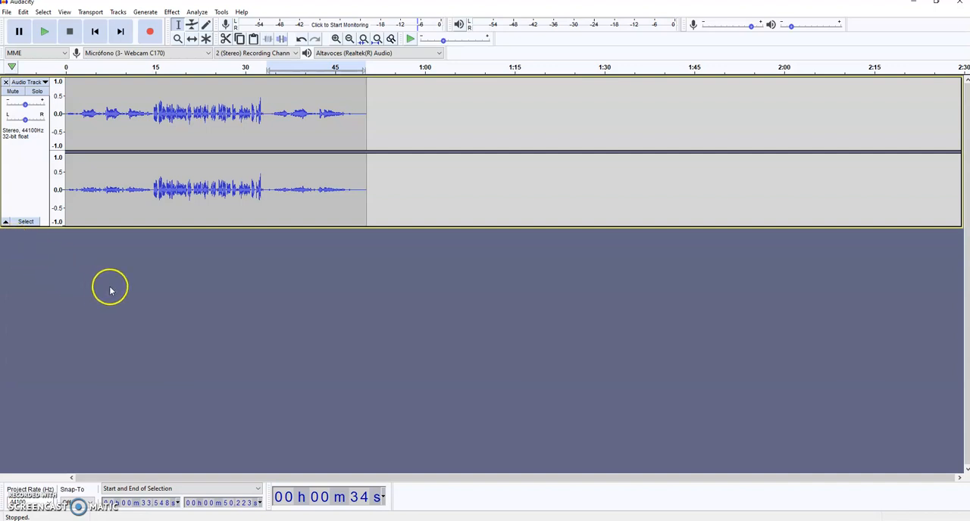
{"action": "left_click", "coordinate": [163, 116]}
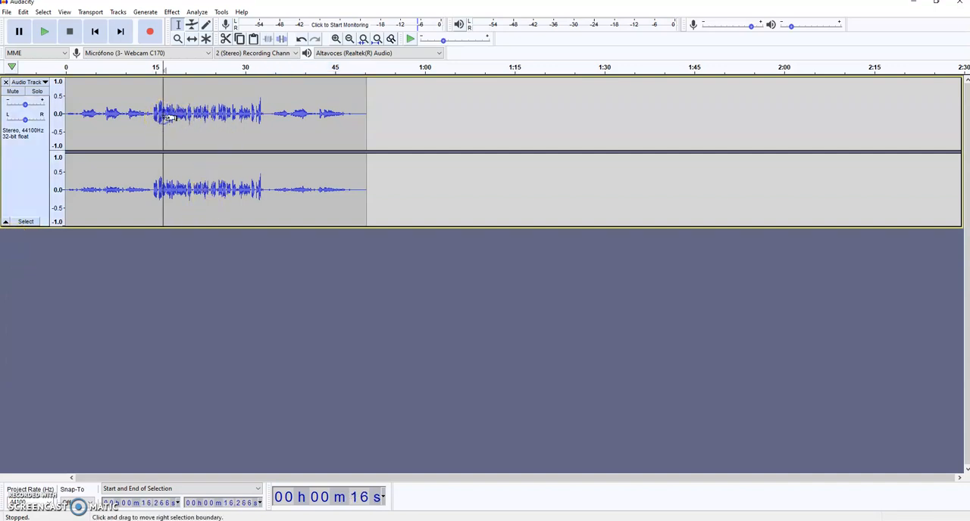
{"action": "left_click_drag", "start_coordinate": [154, 114], "coordinate": [67, 105]}
{"action": "left_click_drag", "start_coordinate": [265, 114], "coordinate": [153, 114]}
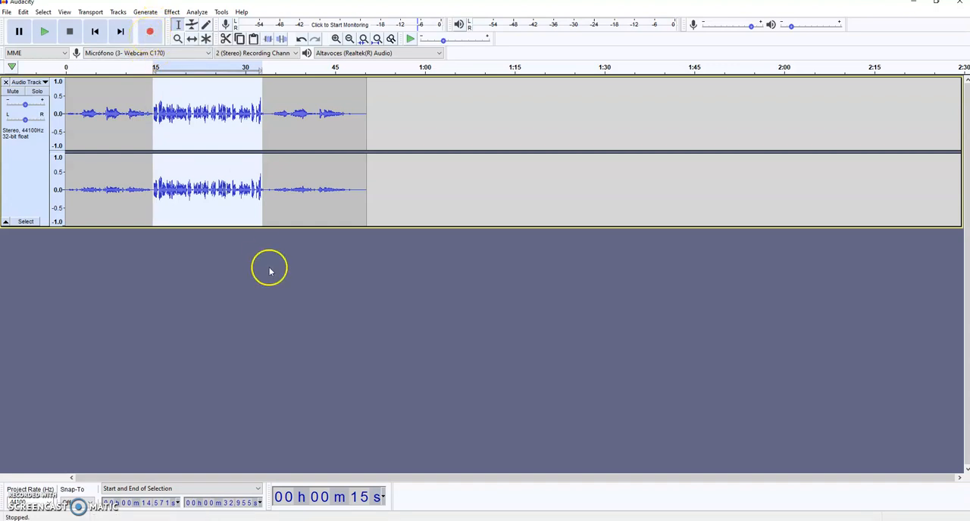
{"action": "left_click", "coordinate": [352, 313]}
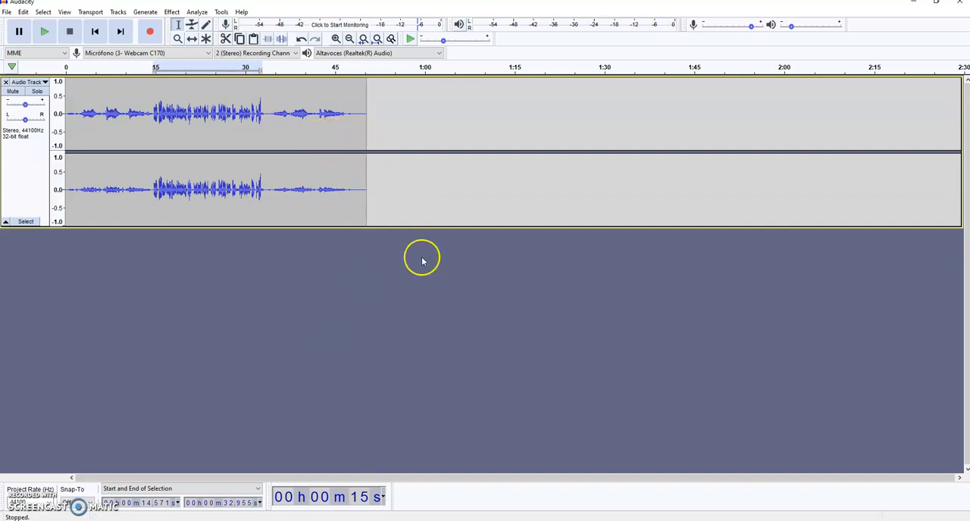
Export the project as an MP3 file named "Podcast" in the "ALAD Modulo 3 Podcasts" folder.
{"action": "left_click", "coordinate": [7, 12]}
{"action": "left_click", "coordinate": [67, 85]}
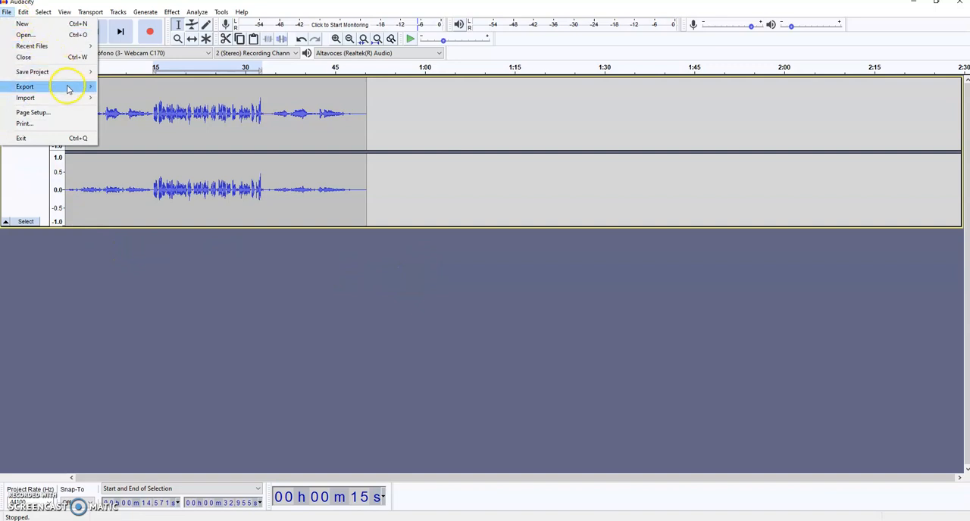
{"action": "left_click", "coordinate": [130, 86]}
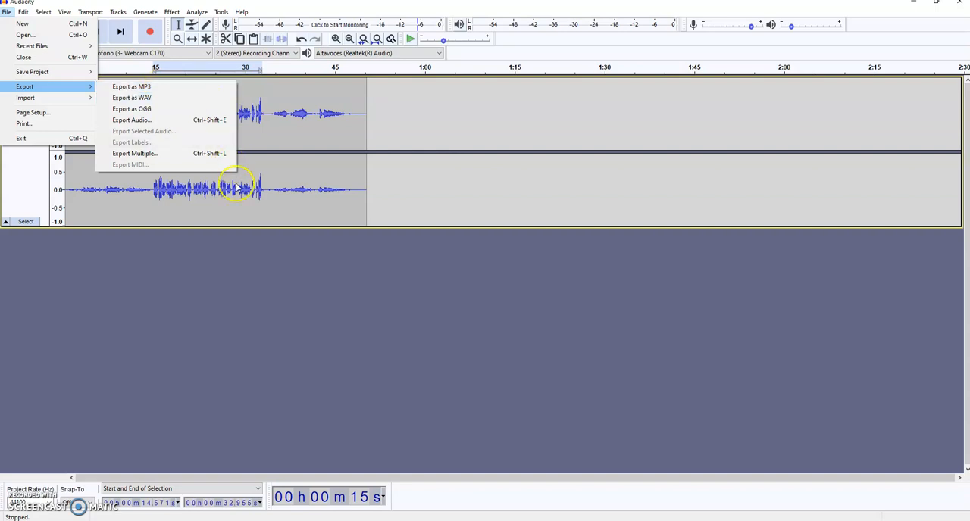
{"action": "left_click", "coordinate": [152, 88]}
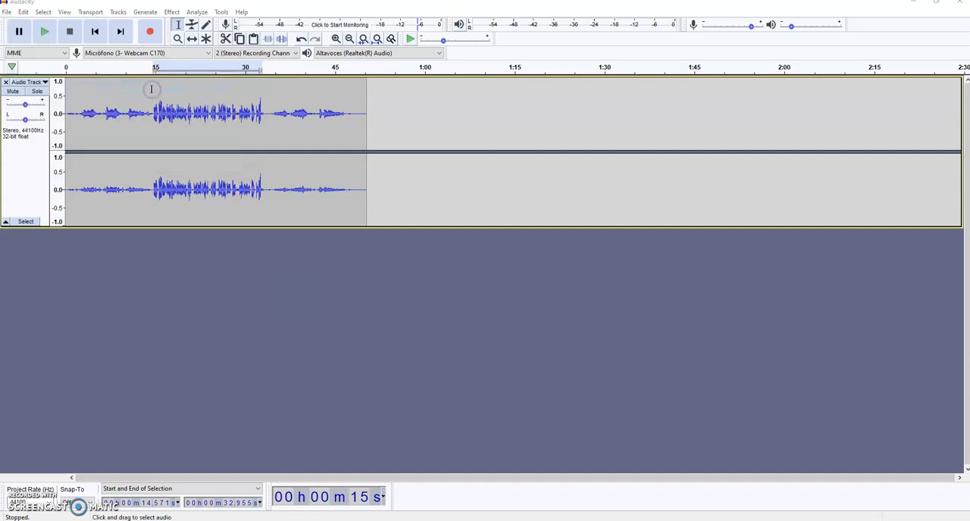
{"action": "left_click_drag", "start_coordinate": [176, 28], "coordinate": [435, 107]}
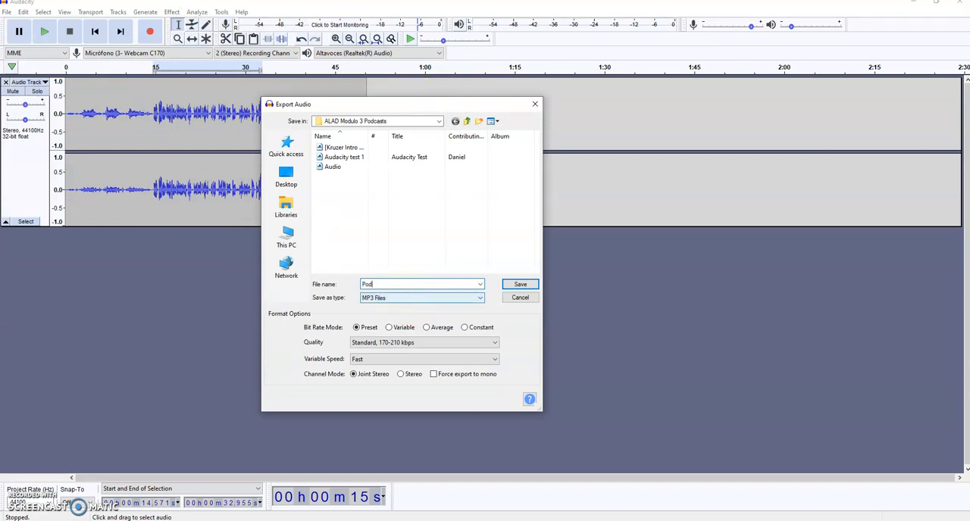
{"action": "left_click", "coordinate": [519, 285]}
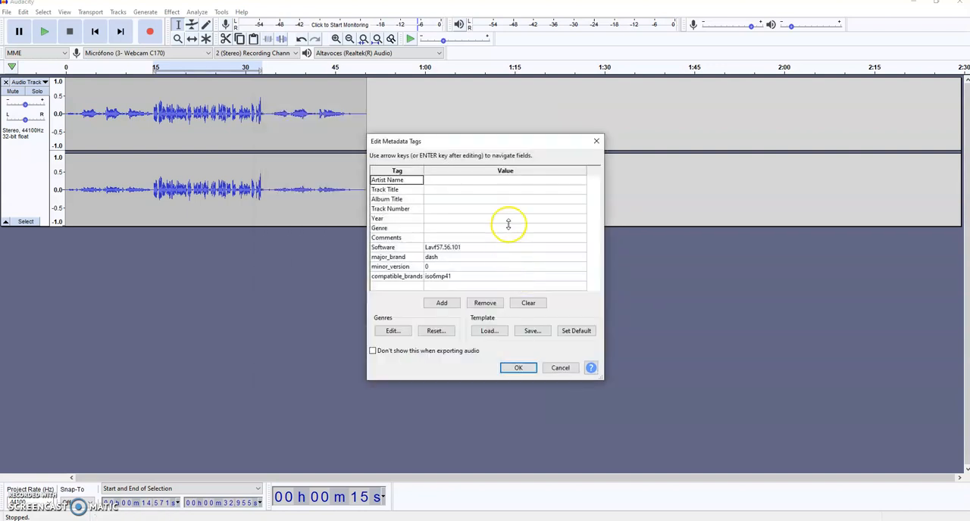
Accept the metadata tags without filling in any values to complete the MP3 export.
{"action": "left_click", "coordinate": [511, 181]}
{"action": "left_click", "coordinate": [506, 190]}
{"action": "left_click", "coordinate": [493, 193]}
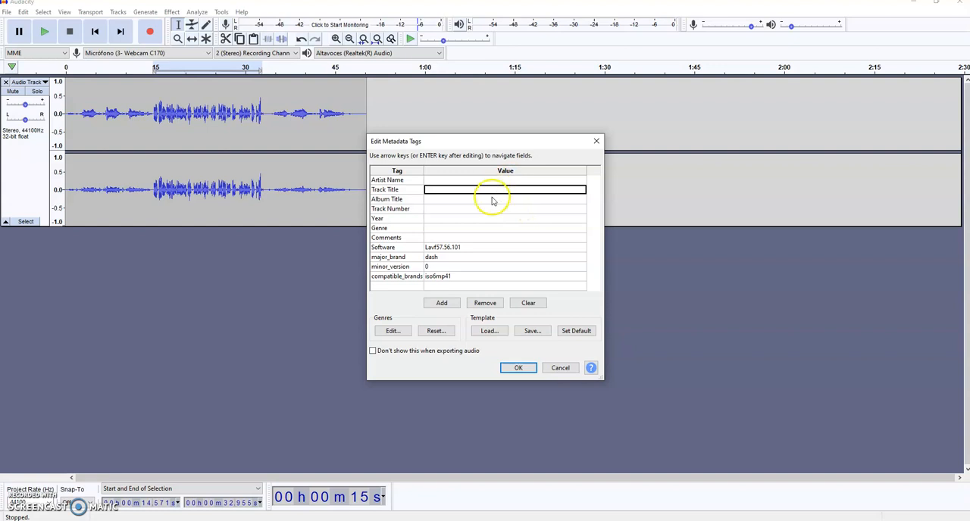
{"action": "left_click", "coordinate": [492, 200]}
{"action": "left_click", "coordinate": [500, 228]}
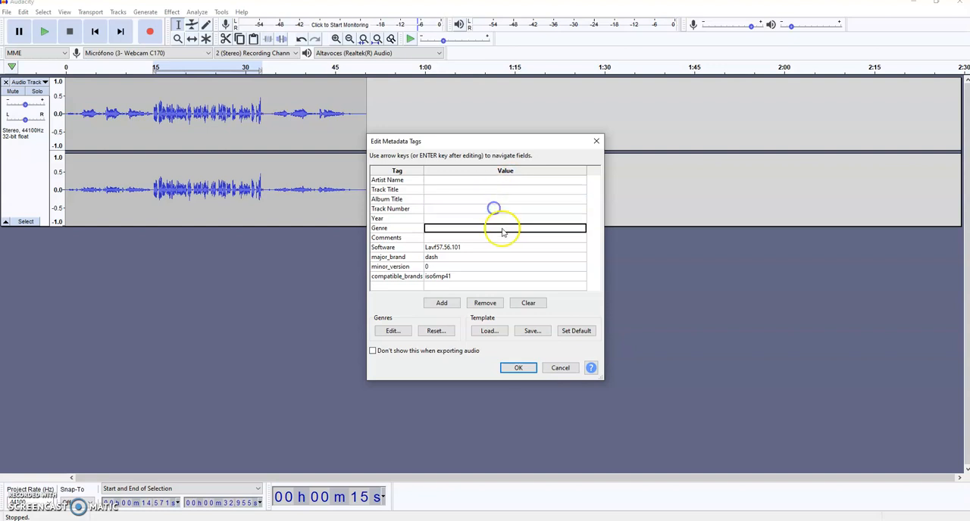
{"action": "left_click", "coordinate": [526, 227]}
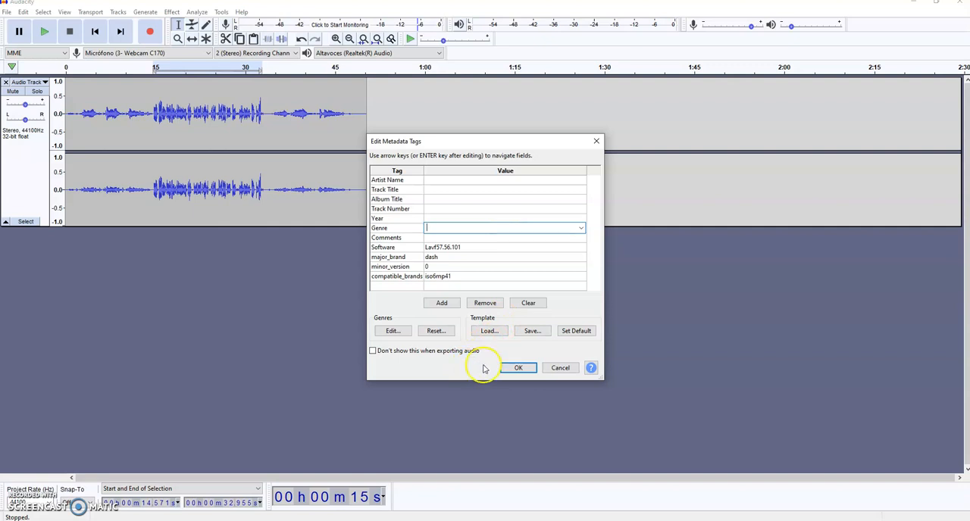
{"action": "left_click", "coordinate": [516, 368]}
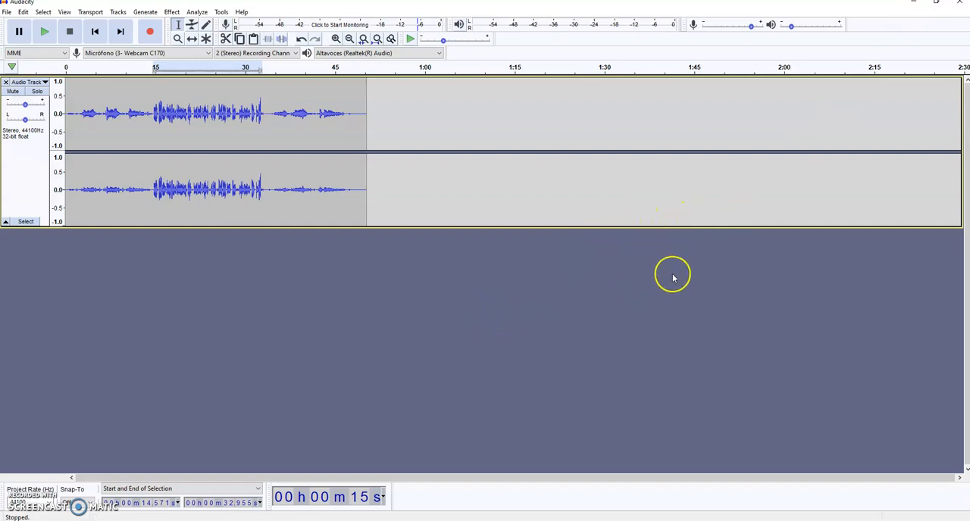
Switch to the web browser and open the Podomatic website from the "podomatic" Google search results.
{"action": "left_click", "coordinate": [911, 6]}
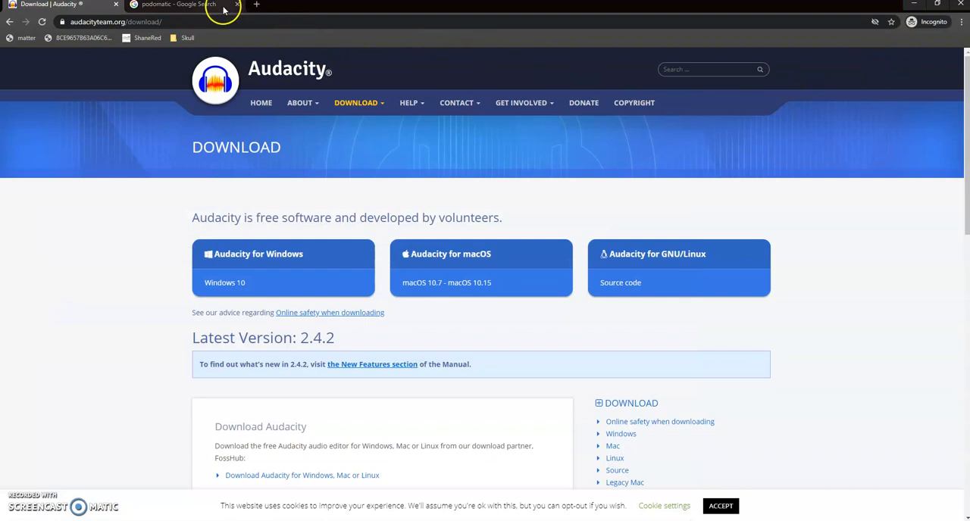
{"action": "left_click", "coordinate": [189, 5]}
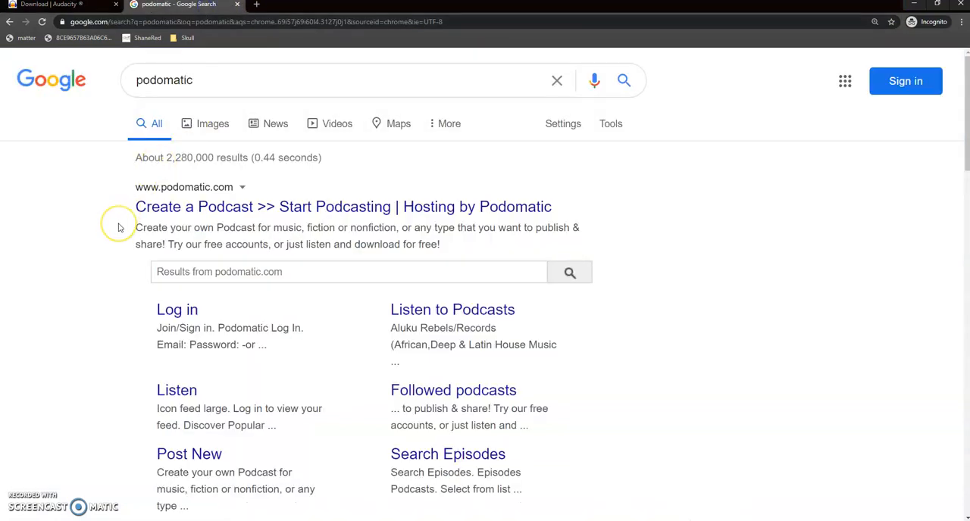
{"action": "left_click", "coordinate": [228, 85]}
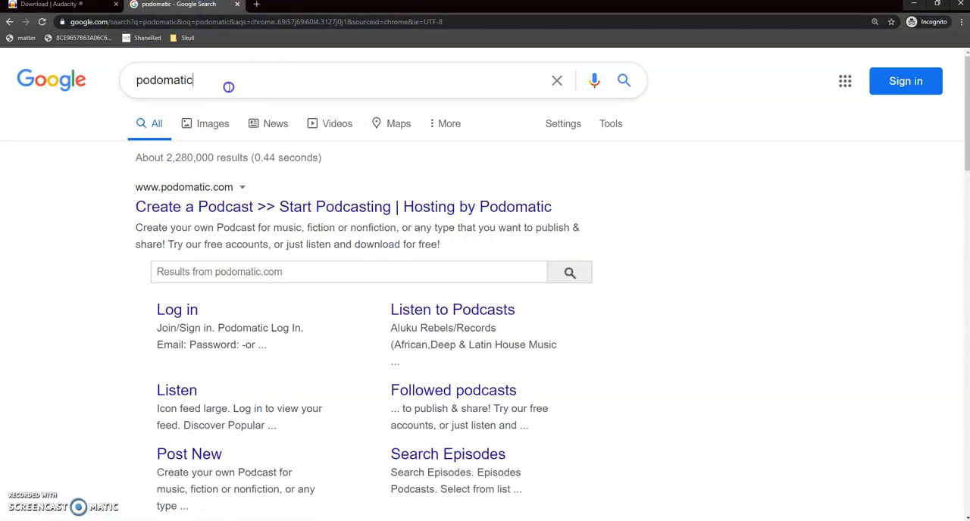
{"action": "left_click", "coordinate": [228, 93]}
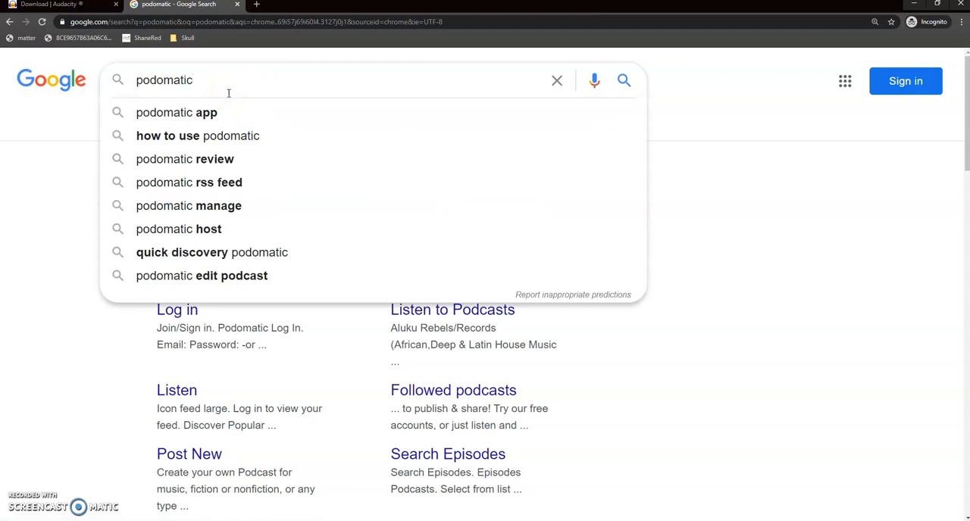
{"action": "left_click", "coordinate": [11, 287]}
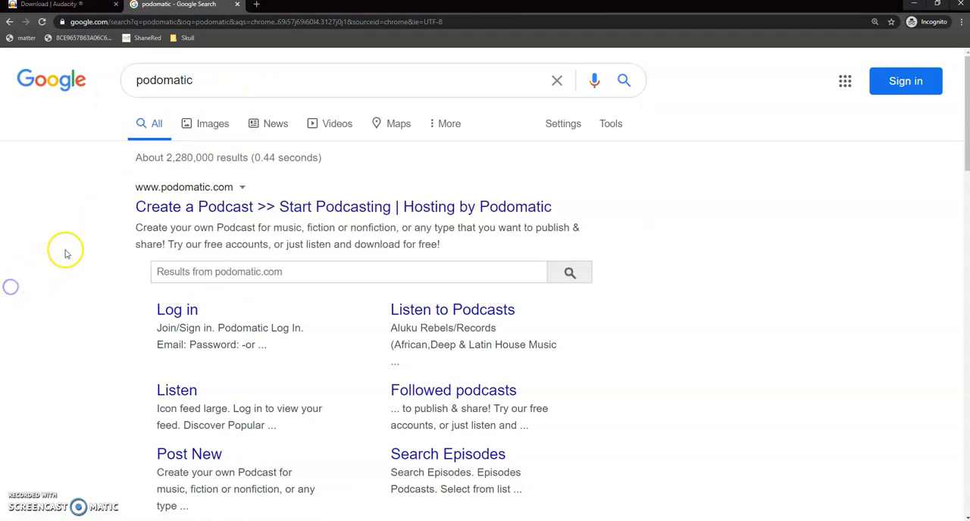
{"action": "left_click", "coordinate": [403, 213]}
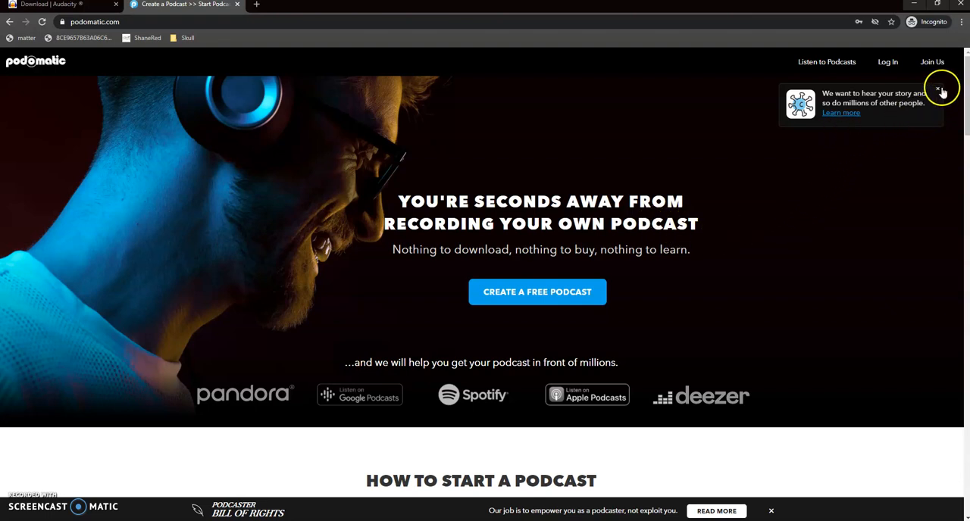
View the Podomatic sign-up options for a new account and close them without registering.
{"action": "left_click", "coordinate": [934, 63]}
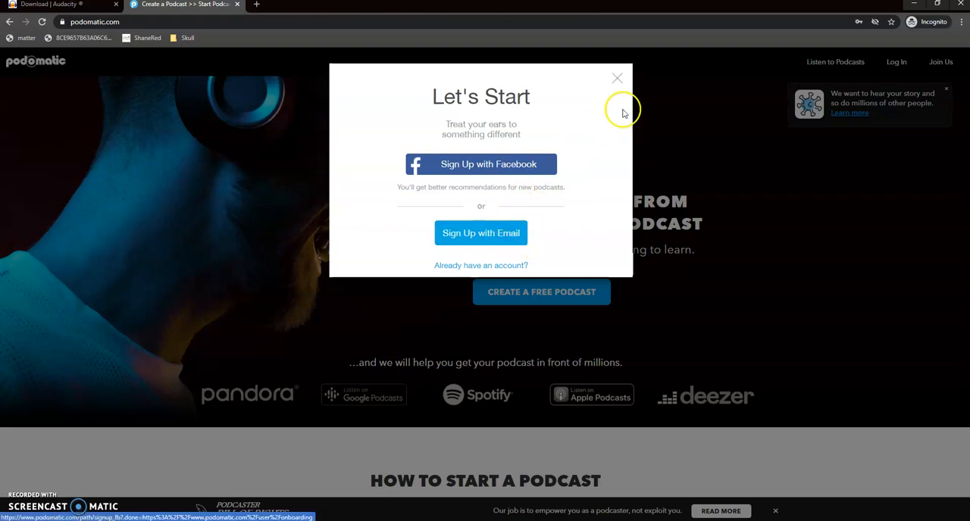
{"action": "left_click", "coordinate": [617, 78]}
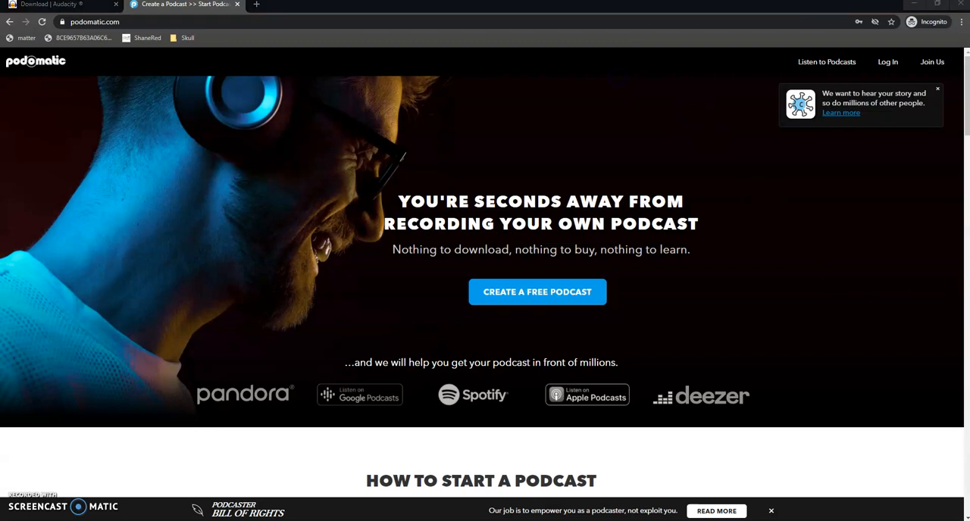
Switch to the browser window signed in to Podomatic with the "Post a new episode" page.
{"action": "left_click_drag", "start_coordinate": [969, 114], "coordinate": [714, 1]}
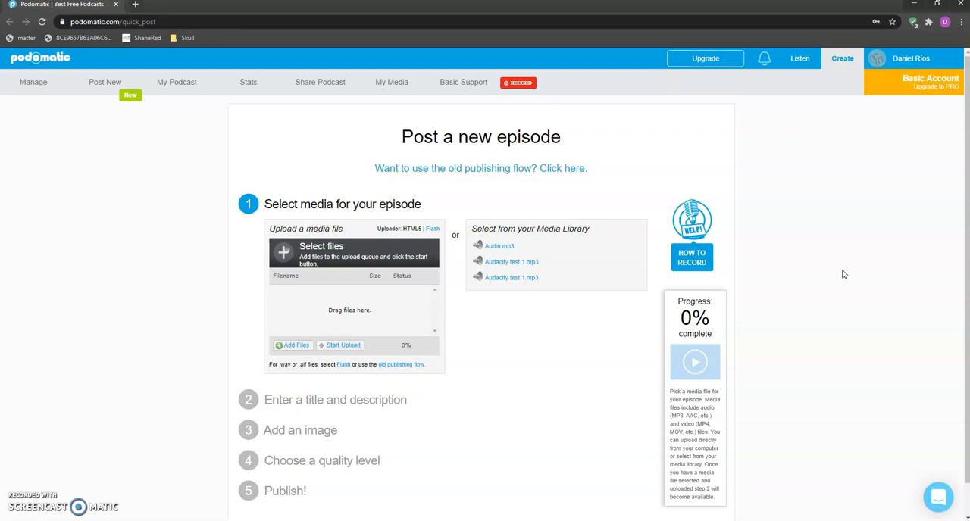
Add the Podcast file from the ALAD Modulo 3 Podcasts folder on drive D and upload it as the episode's media.
{"action": "left_click", "coordinate": [847, 270]}
{"action": "mouse_move", "coordinate": [110, 95]}
{"action": "left_click", "coordinate": [185, 231]}
{"action": "left_click", "coordinate": [298, 348]}
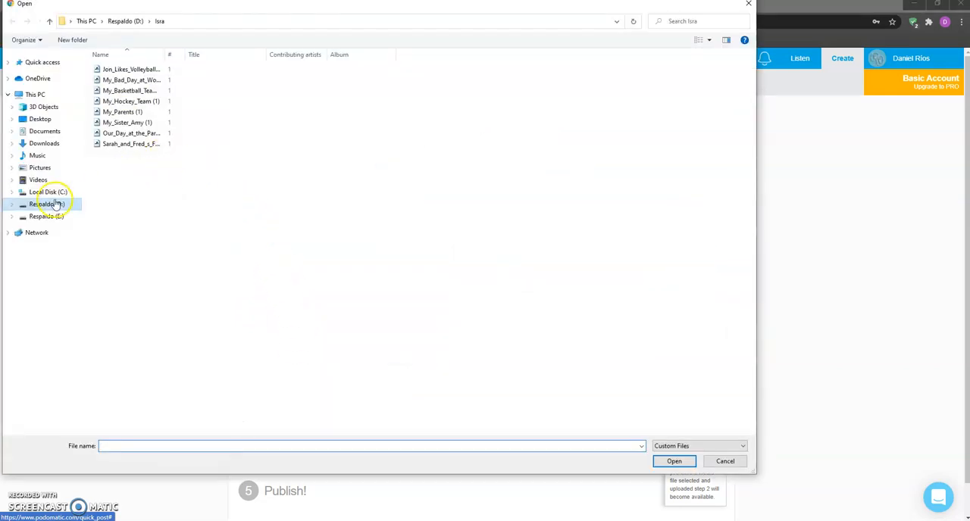
{"action": "left_click", "coordinate": [59, 206]}
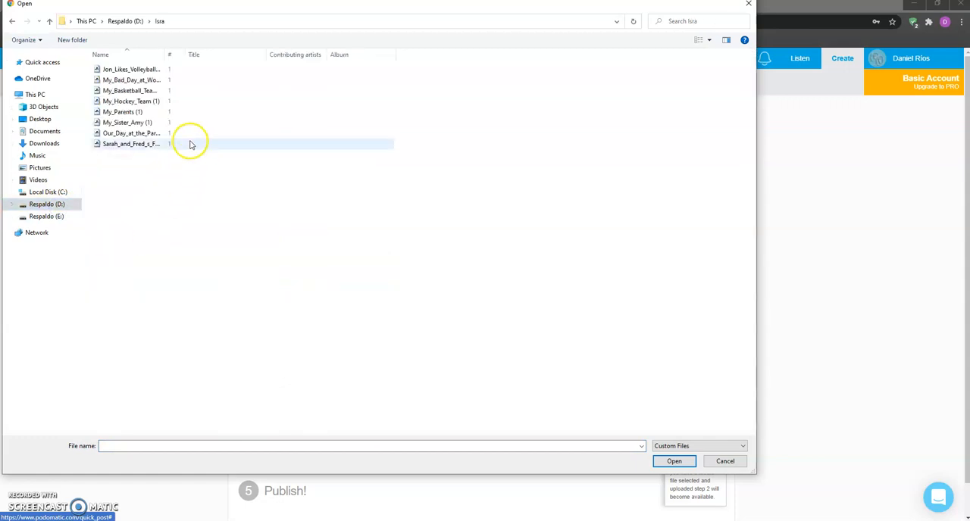
{"action": "left_click", "coordinate": [56, 206]}
{"action": "double_click", "coordinate": [125, 69]}
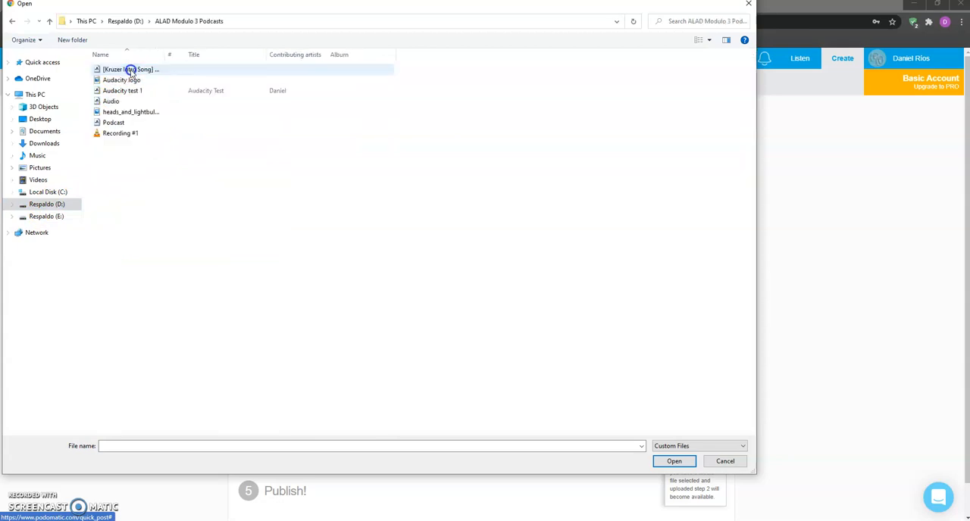
{"action": "left_click", "coordinate": [113, 122]}
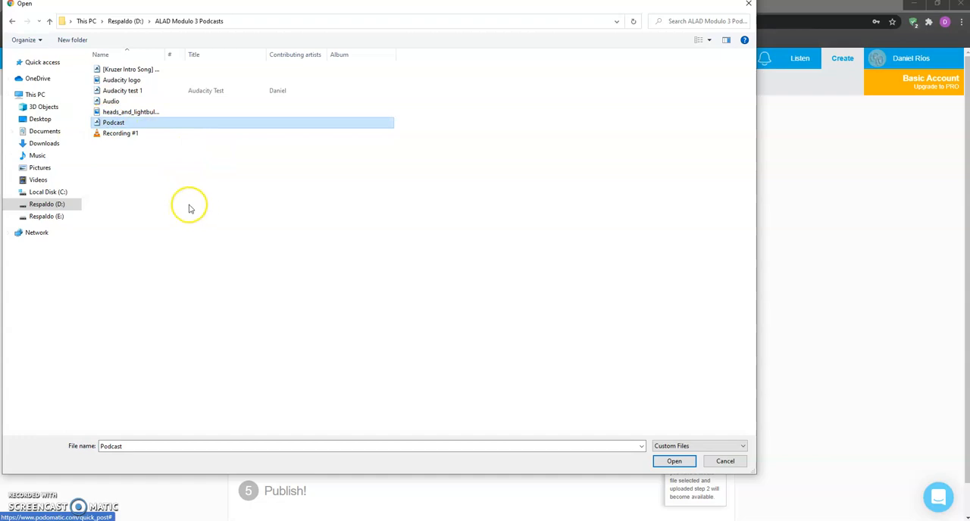
{"action": "double_click", "coordinate": [124, 123]}
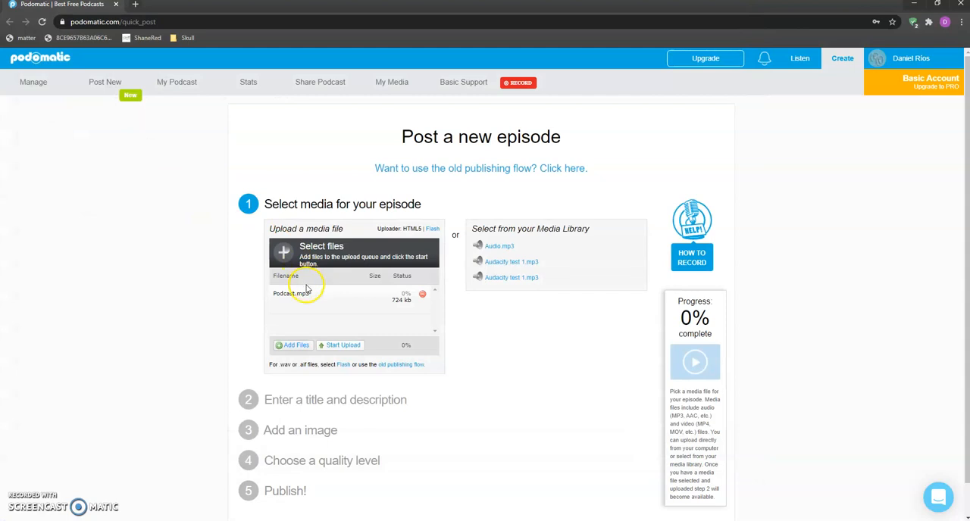
{"action": "left_click", "coordinate": [211, 334]}
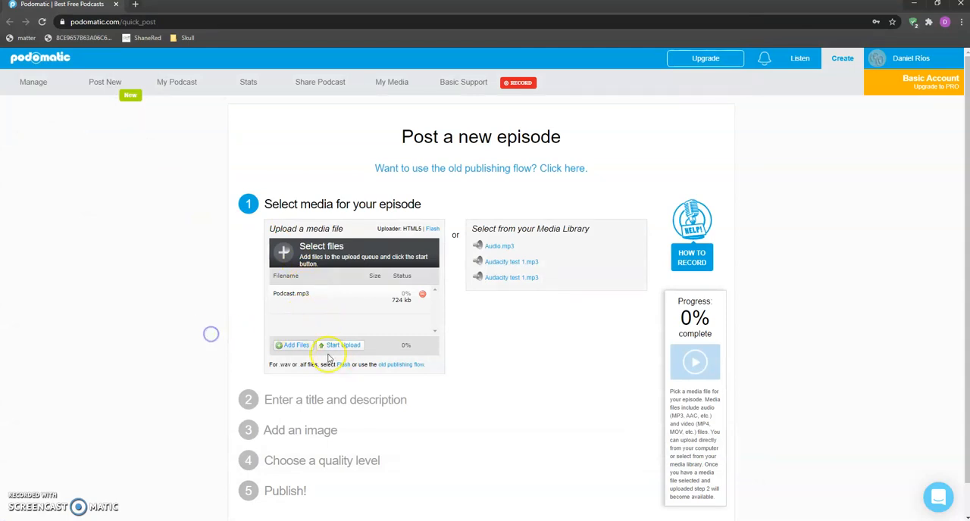
{"action": "left_click", "coordinate": [342, 346]}
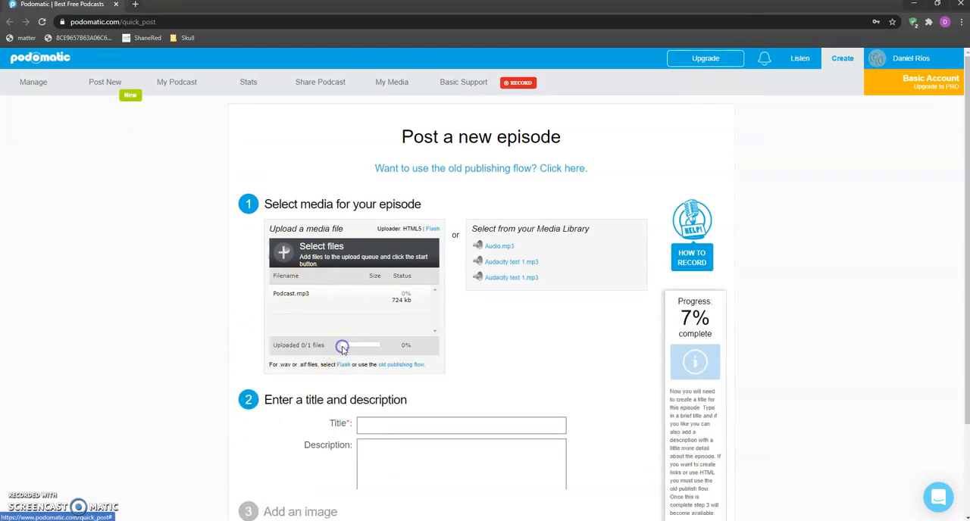
Enter the episode title "Podcast" and the description "sglsjdglsdjglk".
{"action": "scroll", "coordinate": [510, 281], "scroll_direction": "down", "scroll_amount": 2}
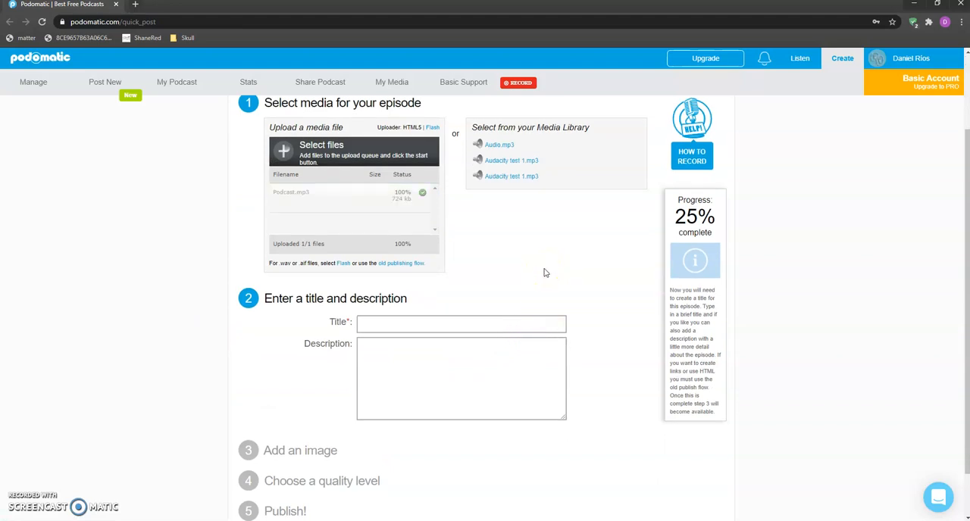
{"action": "left_click", "coordinate": [515, 326]}
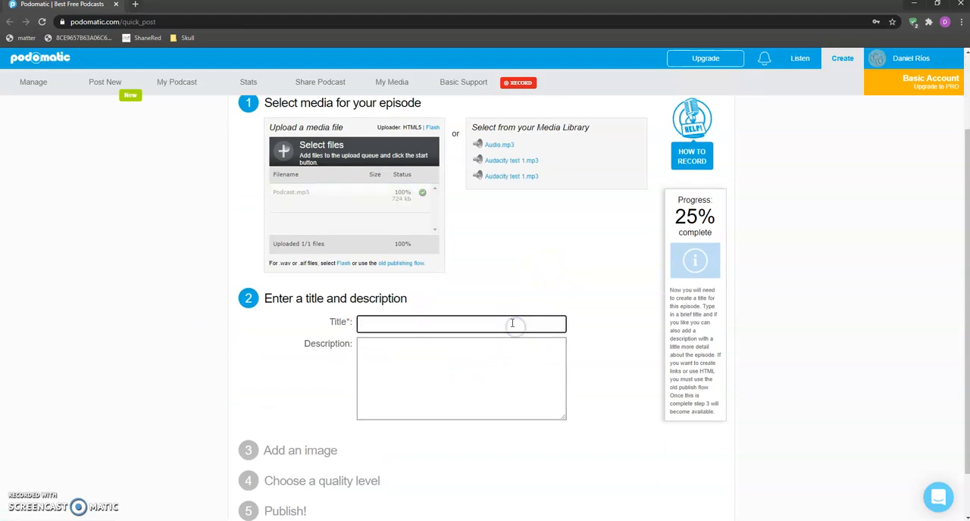
{"action": "type", "text": "podcas"}
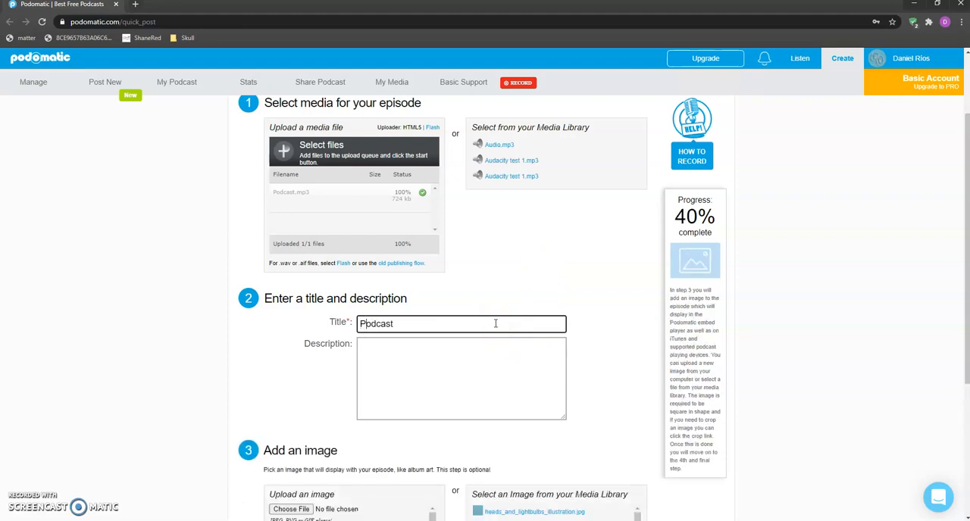
{"action": "left_click", "coordinate": [500, 391]}
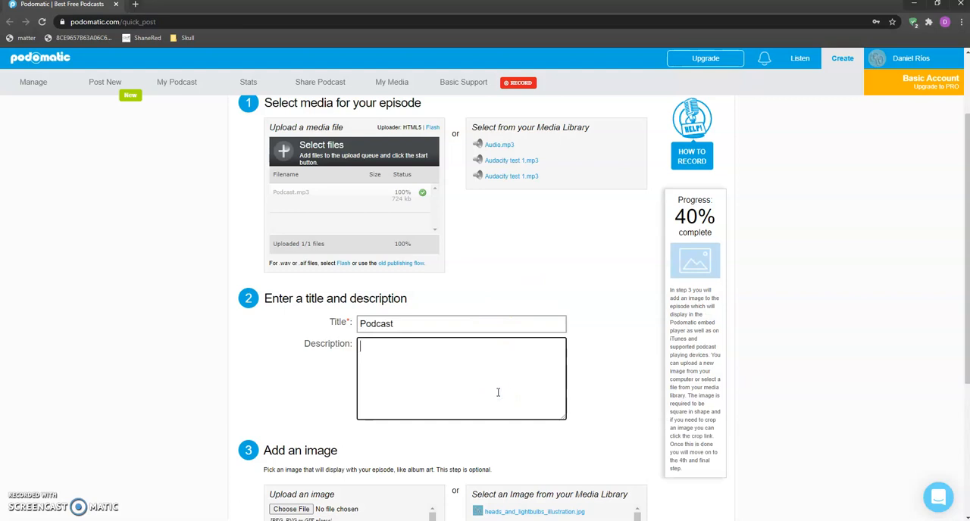
{"action": "scroll", "coordinate": [498, 391], "scroll_direction": "down", "scroll_amount": 1}
{"action": "left_click", "coordinate": [461, 338]}
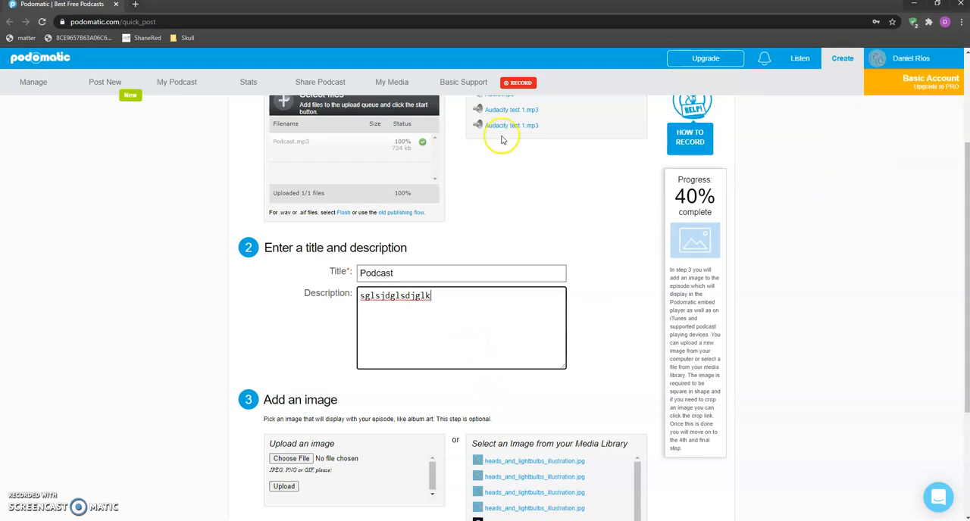
Upload the heads_and_lightbulbs_illustration image from the ALAD Modulo 3 Podcasts folder as the episode's image.
{"action": "scroll", "coordinate": [285, 322], "scroll_direction": "down", "scroll_amount": 1}
{"action": "scroll", "coordinate": [346, 318], "scroll_direction": "down", "scroll_amount": 3}
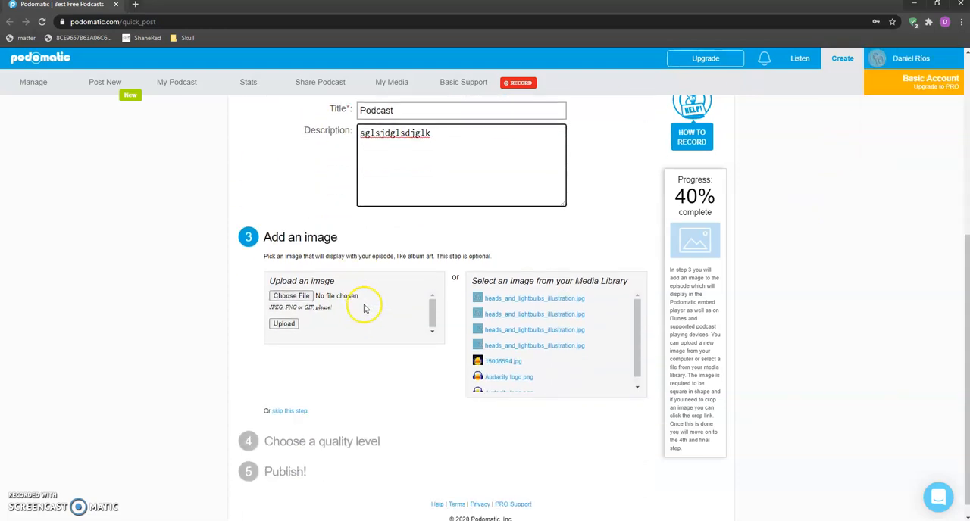
{"action": "scroll", "coordinate": [394, 368], "scroll_direction": "up", "scroll_amount": 1}
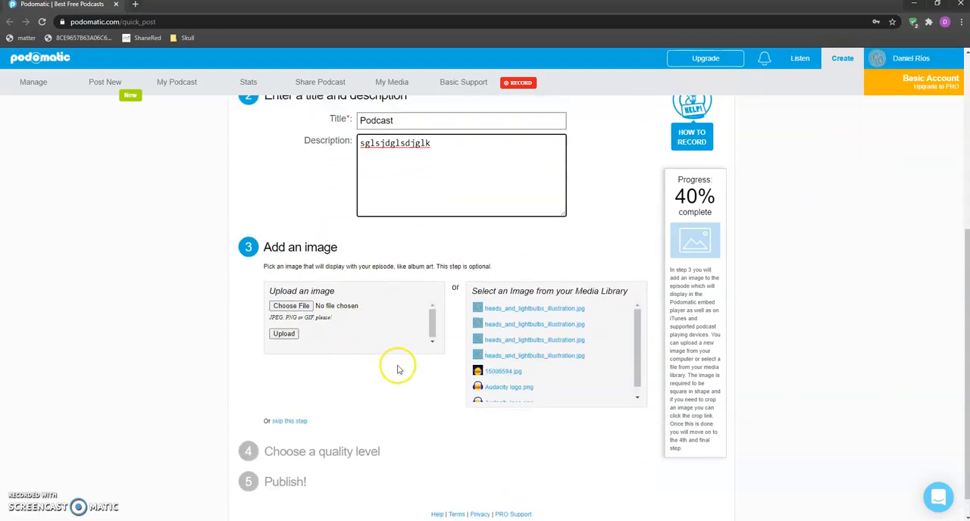
{"action": "left_click", "coordinate": [369, 422]}
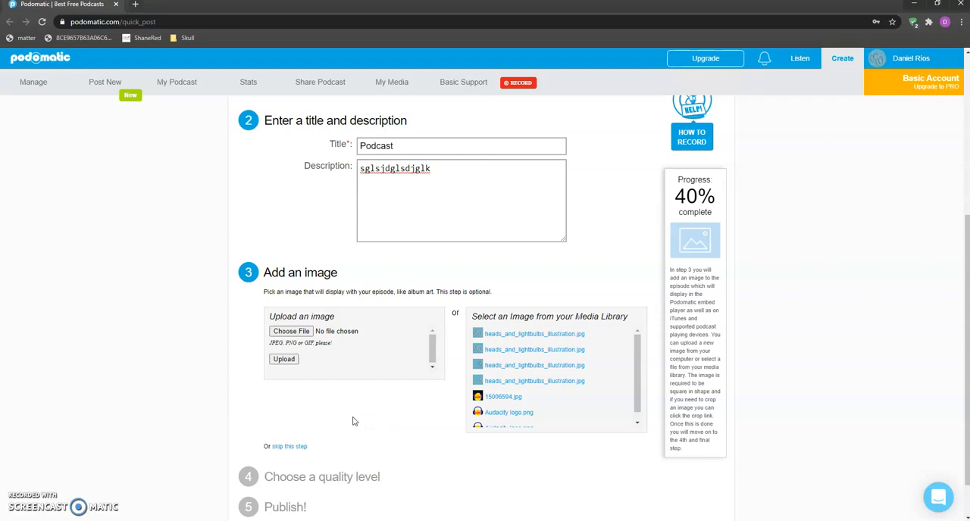
{"action": "scroll", "coordinate": [353, 420], "scroll_direction": "up", "scroll_amount": 1}
{"action": "scroll", "coordinate": [349, 416], "scroll_direction": "down", "scroll_amount": 1}
{"action": "left_click", "coordinate": [344, 411]}
{"action": "left_click", "coordinate": [298, 334]}
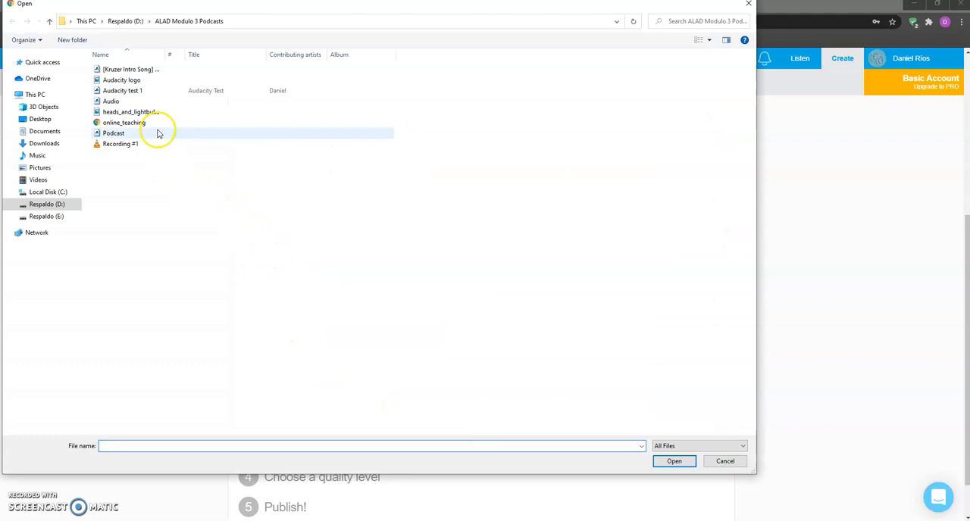
{"action": "double_click", "coordinate": [145, 113]}
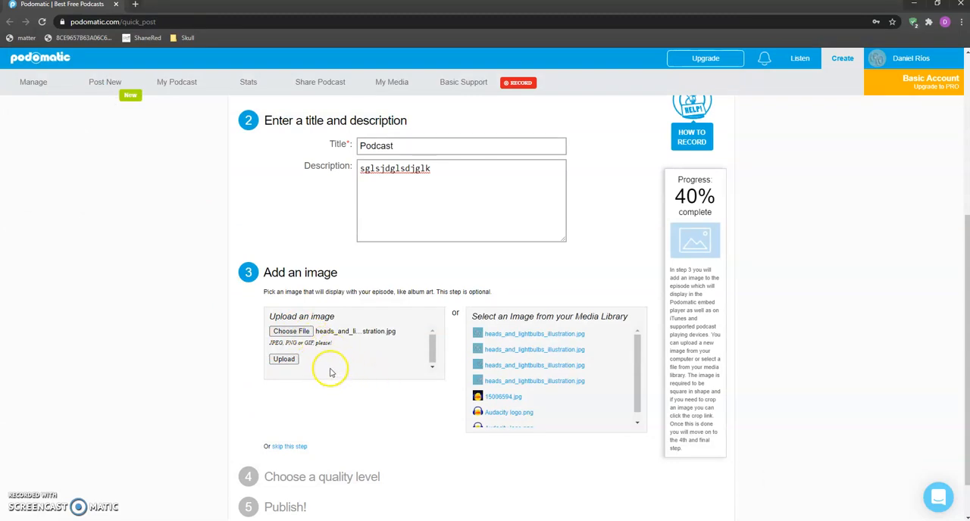
{"action": "left_click", "coordinate": [287, 359]}
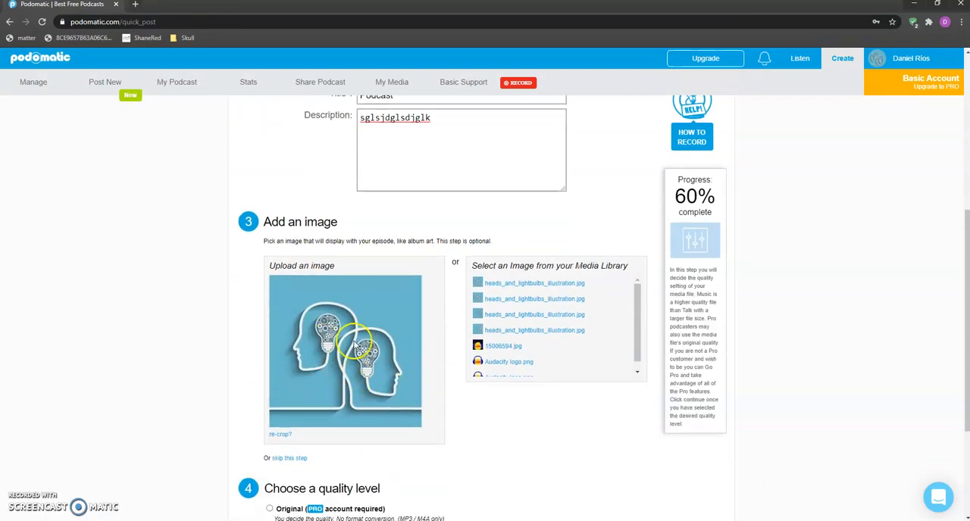
Compare the Talk and Music quality levels and choose Music for the episode.
{"action": "scroll", "coordinate": [349, 343], "scroll_direction": "down", "scroll_amount": 1}
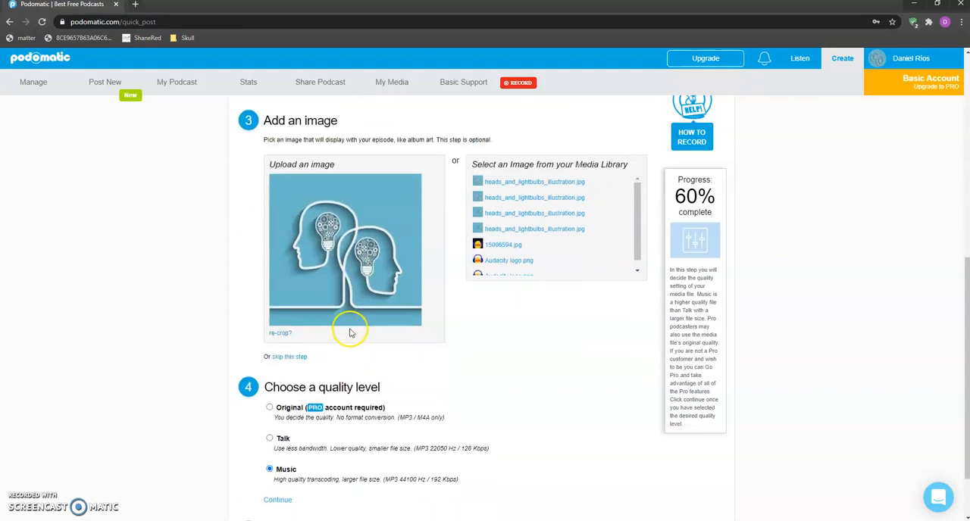
{"action": "scroll", "coordinate": [350, 336], "scroll_direction": "down", "scroll_amount": 1}
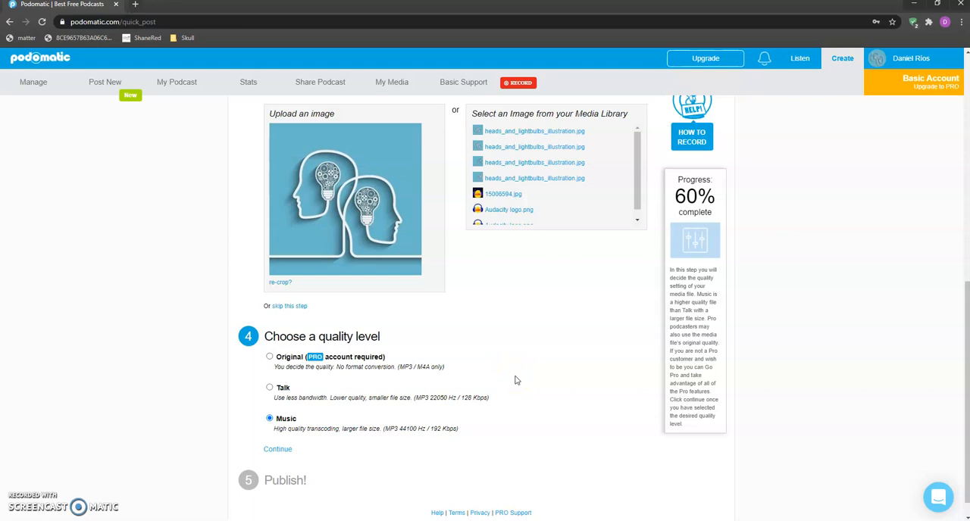
{"action": "left_click", "coordinate": [269, 388]}
{"action": "left_click", "coordinate": [268, 419]}
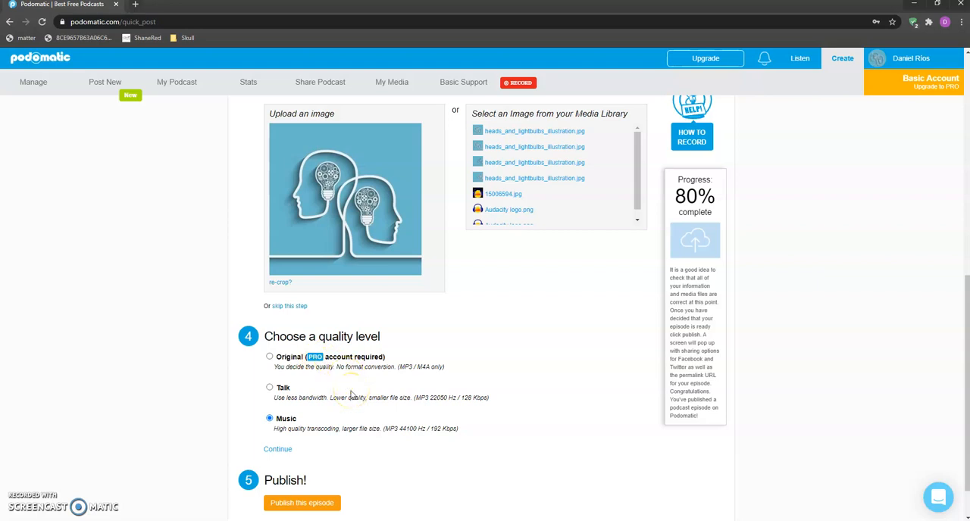
{"action": "left_click", "coordinate": [271, 387]}
{"action": "left_click", "coordinate": [269, 419]}
Review the completed episode form from the Publish section back up to the media selection.
{"action": "scroll", "coordinate": [484, 368], "scroll_direction": "down", "scroll_amount": 2}
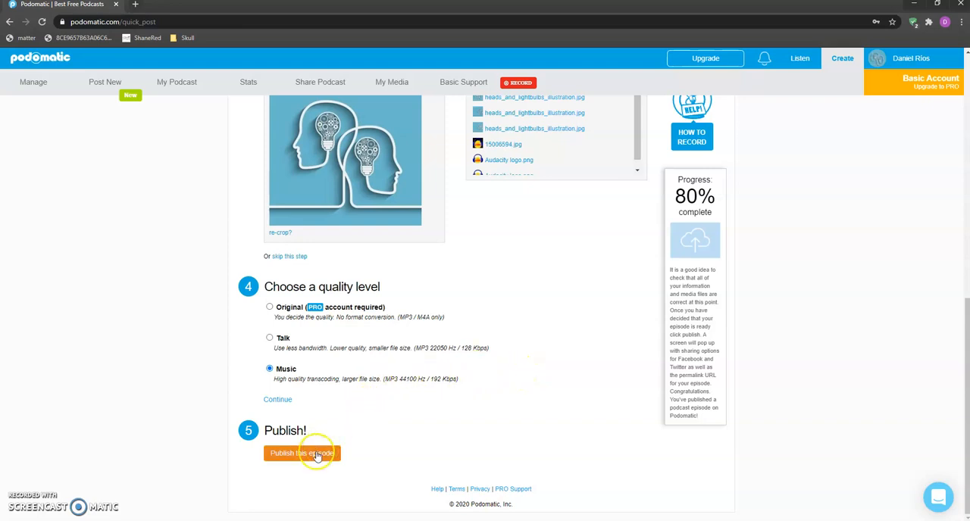
{"action": "left_click", "coordinate": [324, 458]}
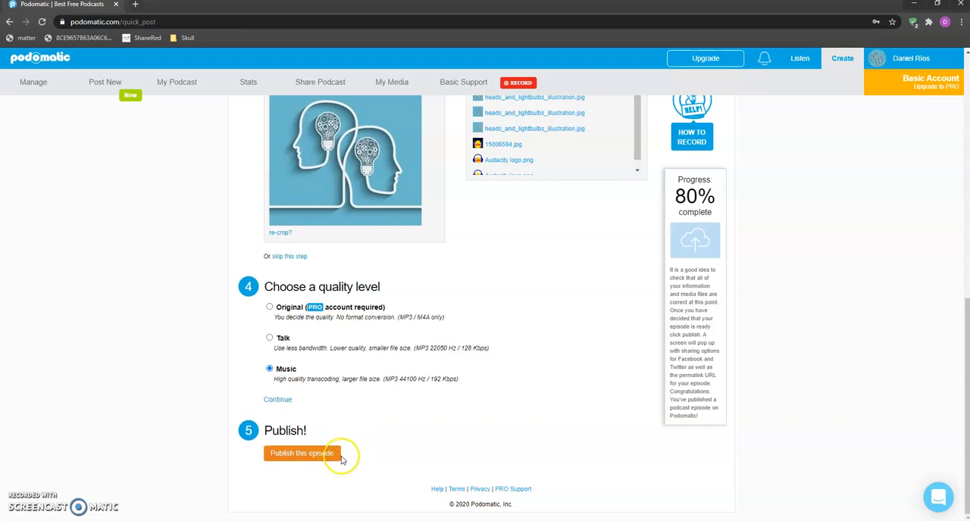
{"action": "left_click", "coordinate": [324, 458]}
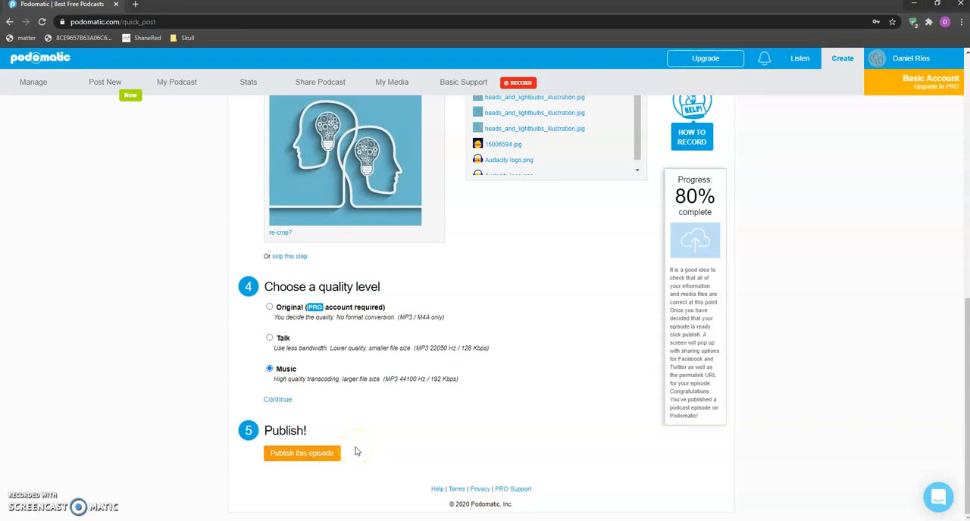
{"action": "scroll", "coordinate": [417, 404], "scroll_direction": "up", "scroll_amount": 2}
{"action": "scroll", "coordinate": [419, 407], "scroll_direction": "down", "scroll_amount": 2}
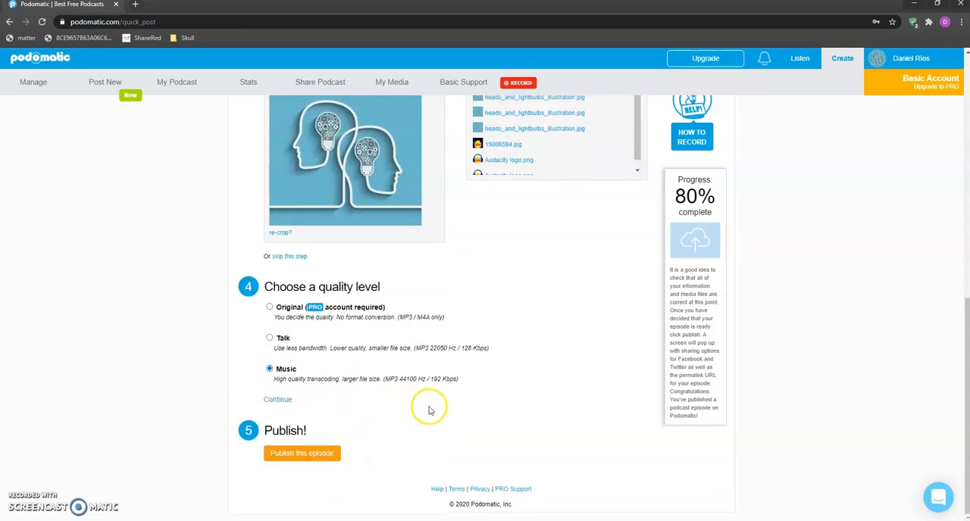
{"action": "scroll", "coordinate": [566, 352], "scroll_direction": "up", "scroll_amount": 8}
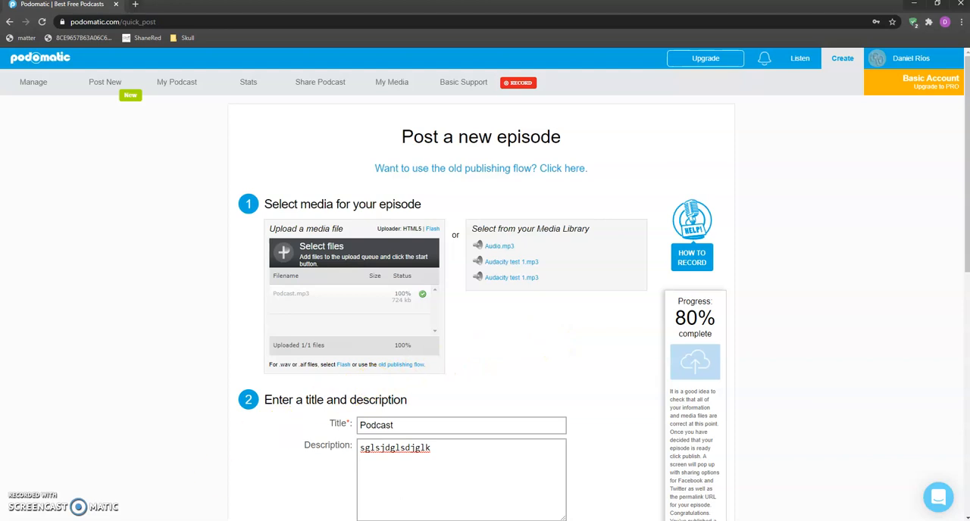
Switch to Audacity and import "[Kruzer Intro Song] Trap Sax Beat" from the ALAD Modulo 3 Podcasts folder as a new track.
{"action": "key", "text": "alt+Tab"}
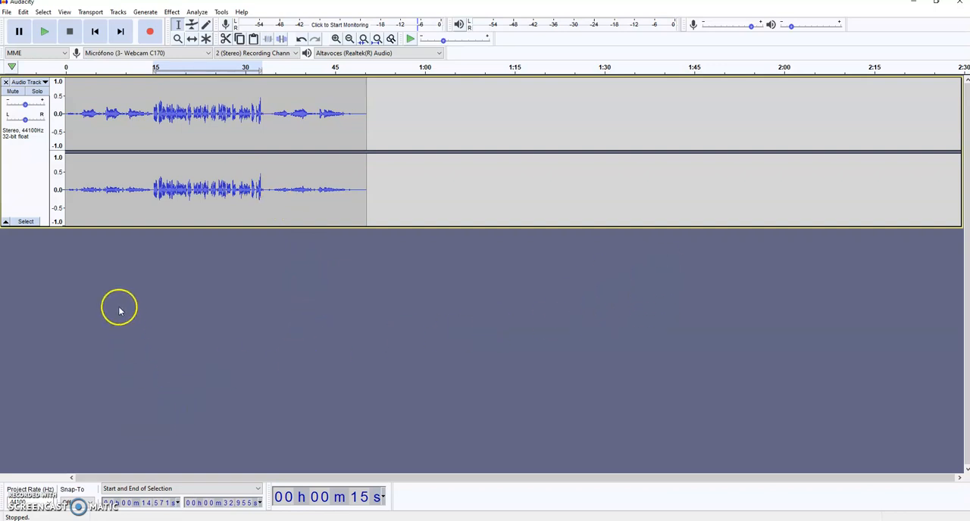
{"action": "key", "text": "alt+Tab"}
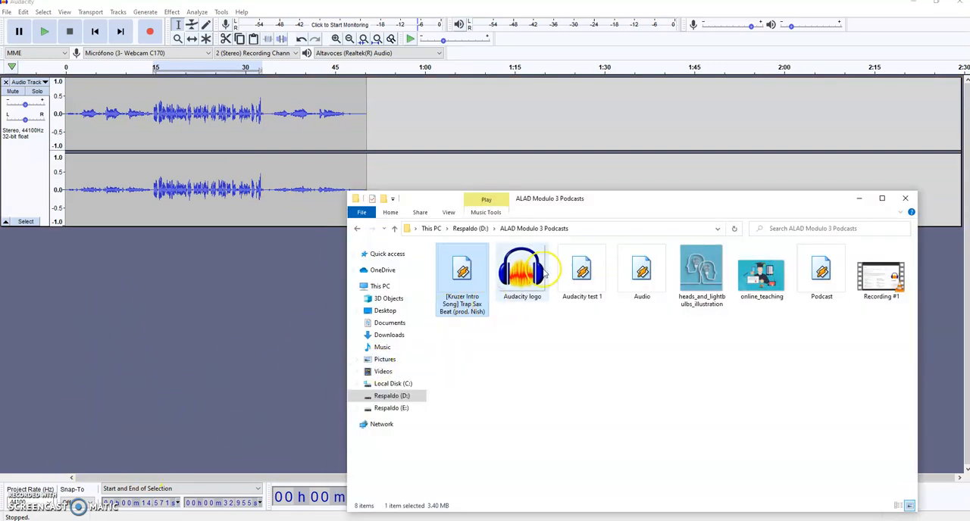
{"action": "left_click_drag", "start_coordinate": [617, 200], "coordinate": [711, 194]}
{"action": "left_click_drag", "start_coordinate": [543, 261], "coordinate": [310, 412]}
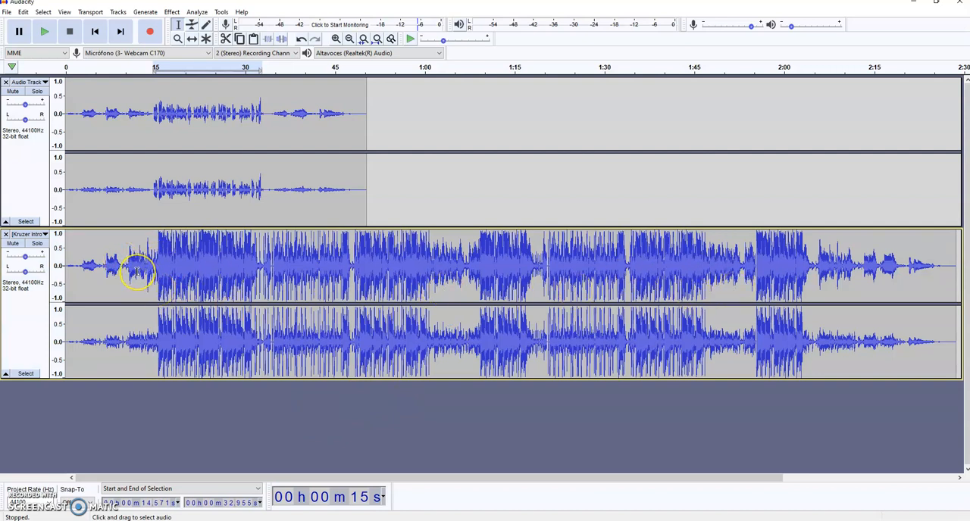
Copy about the first 13.6 seconds of the song and paste it near the start of the podcast track, at about 0.9 seconds.
{"action": "left_click_drag", "start_coordinate": [147, 267], "coordinate": [63, 261]}
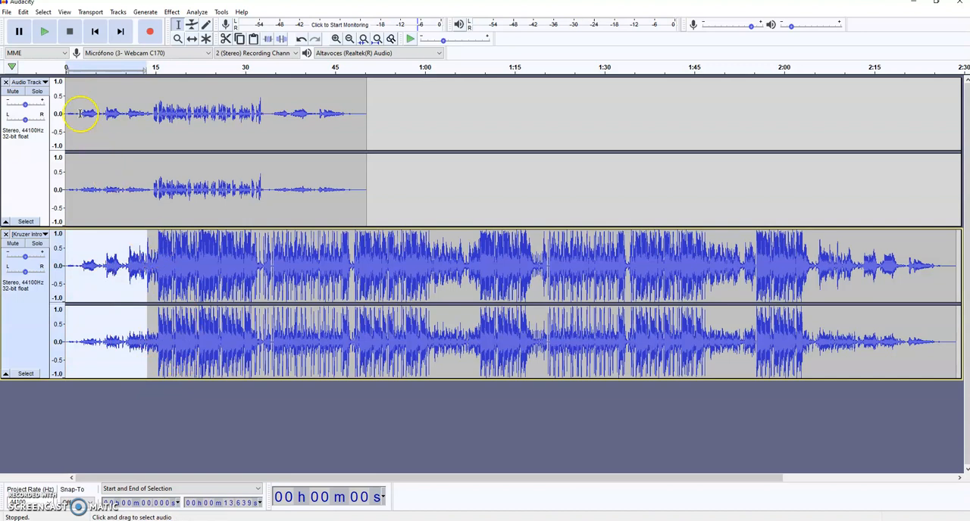
{"action": "left_click", "coordinate": [71, 110]}
{"action": "key", "text": "ctrl+v"}
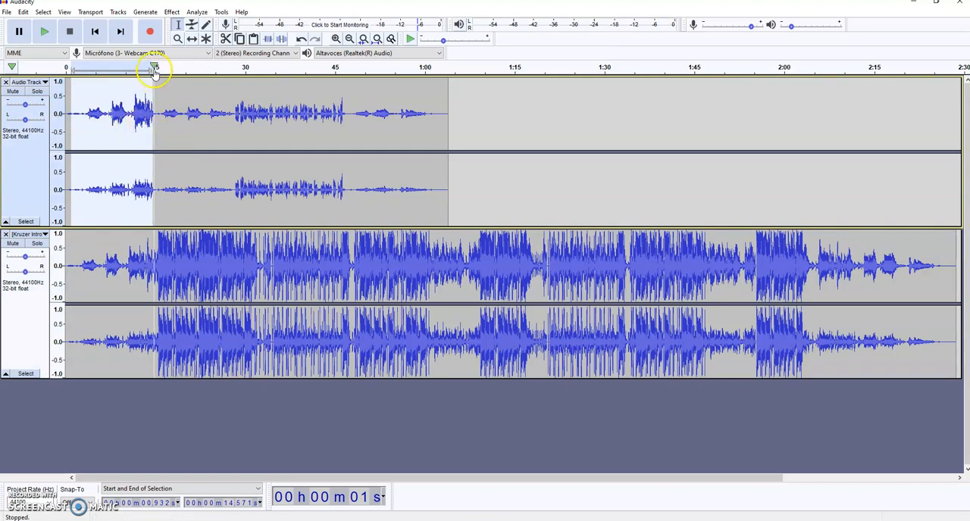
Apply Fade Out to the song section pasted at the start of the podcast track.
{"action": "left_click", "coordinate": [175, 13]}
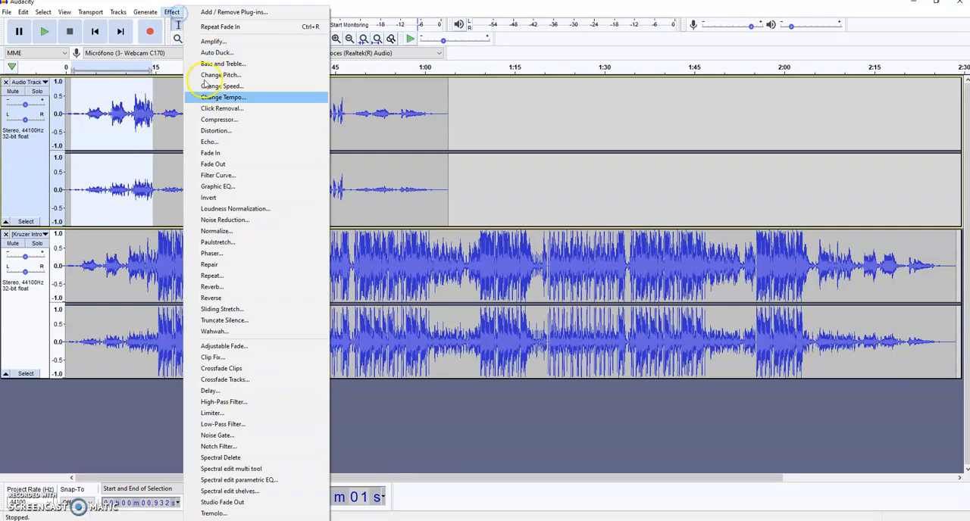
{"action": "left_click", "coordinate": [240, 164]}
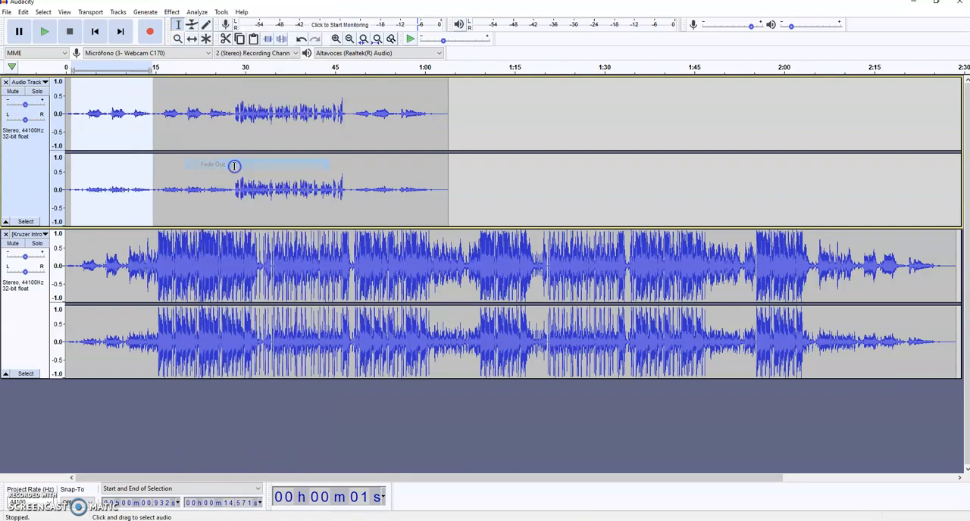
{"action": "left_click", "coordinate": [382, 120]}
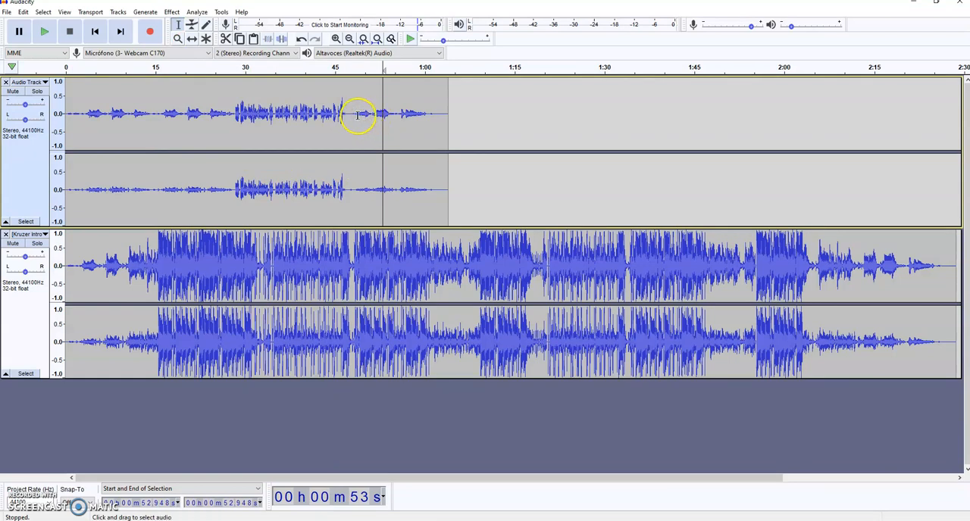
Apply Fade In to the closing song section of the podcast track, from about 48.5 seconds to 1 minute 3.5 seconds.
{"action": "left_click", "coordinate": [356, 114]}
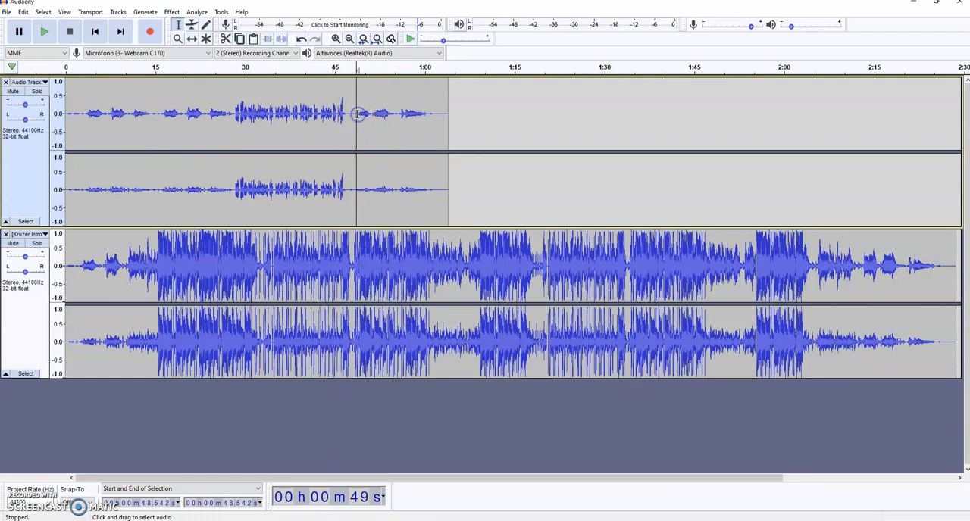
{"action": "left_click_drag", "start_coordinate": [357, 115], "coordinate": [447, 124]}
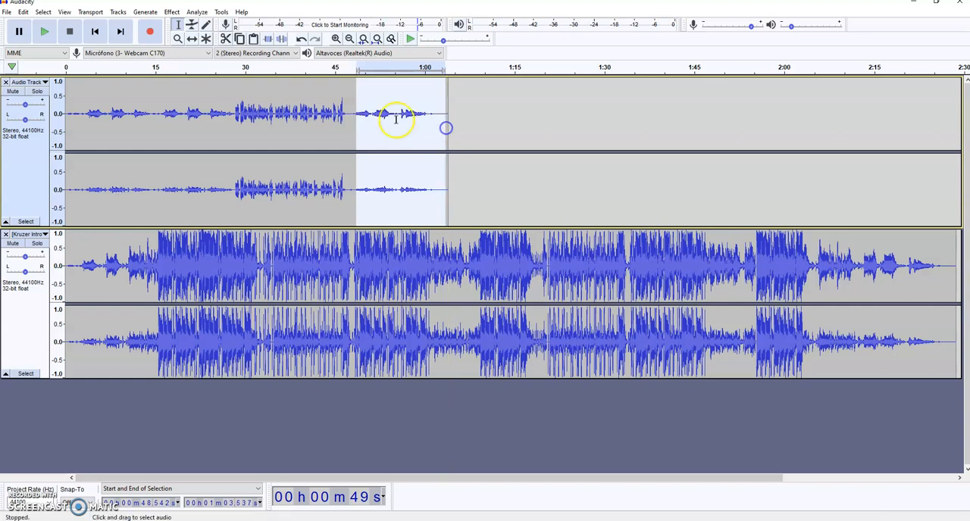
{"action": "left_click", "coordinate": [172, 13]}
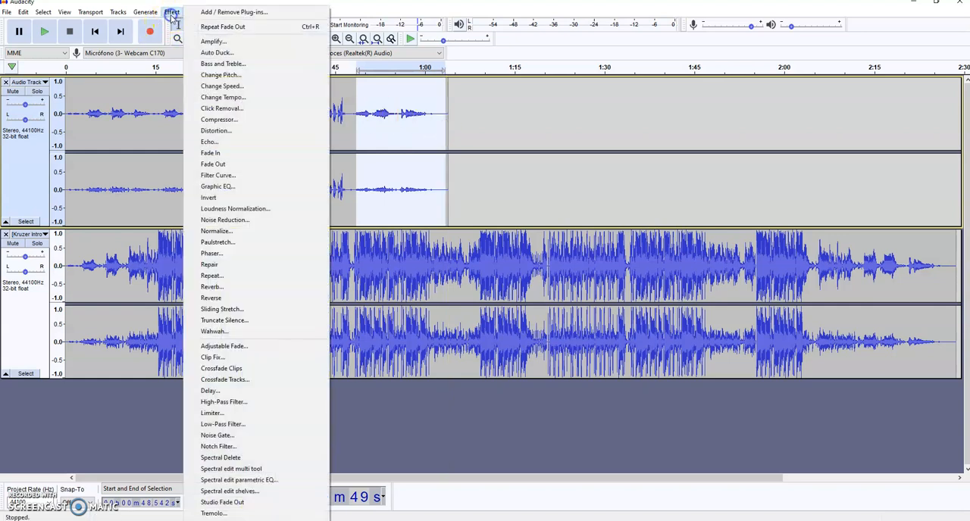
{"action": "left_click", "coordinate": [226, 155]}
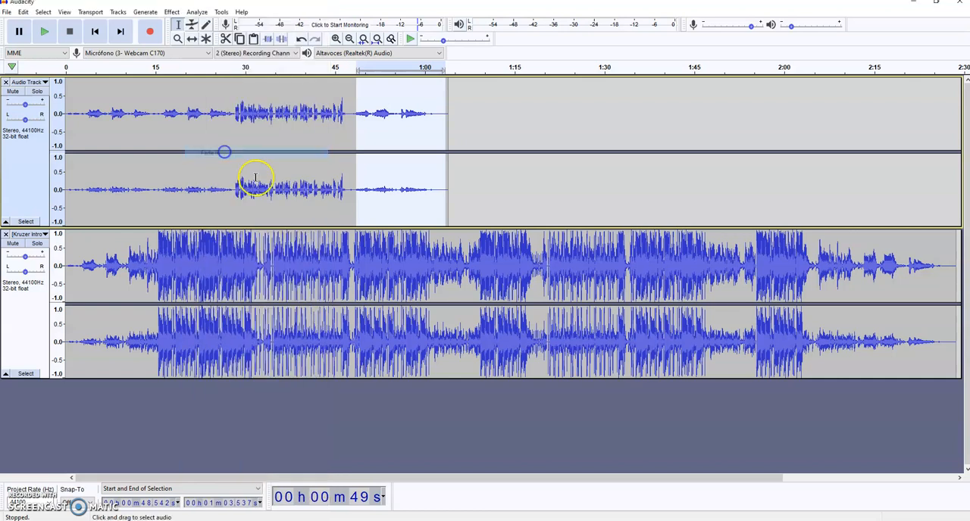
Clear the selection on the podcast track and remove the [Kruzer Intro Song] track from the project.
{"action": "left_click", "coordinate": [480, 200]}
{"action": "left_click_drag", "start_coordinate": [487, 286], "coordinate": [480, 284]}
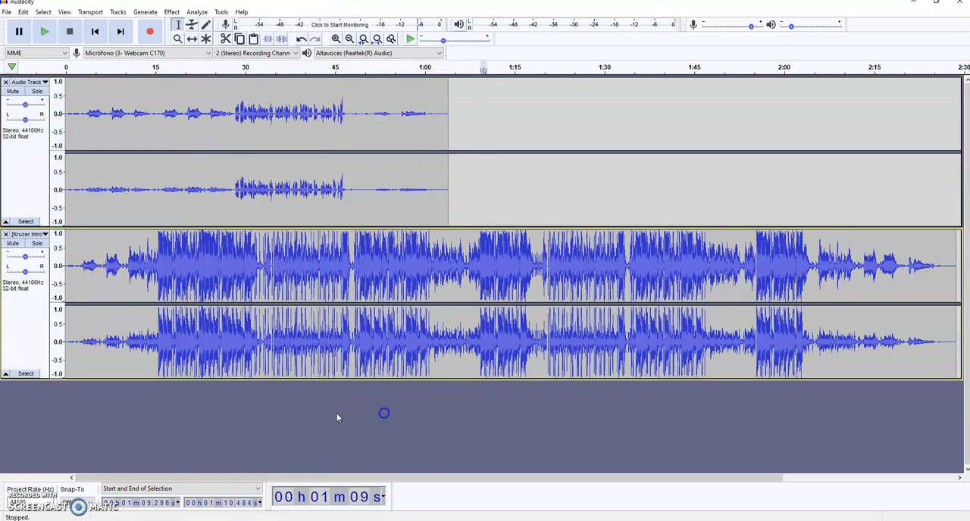
{"action": "left_click", "coordinate": [5, 235]}
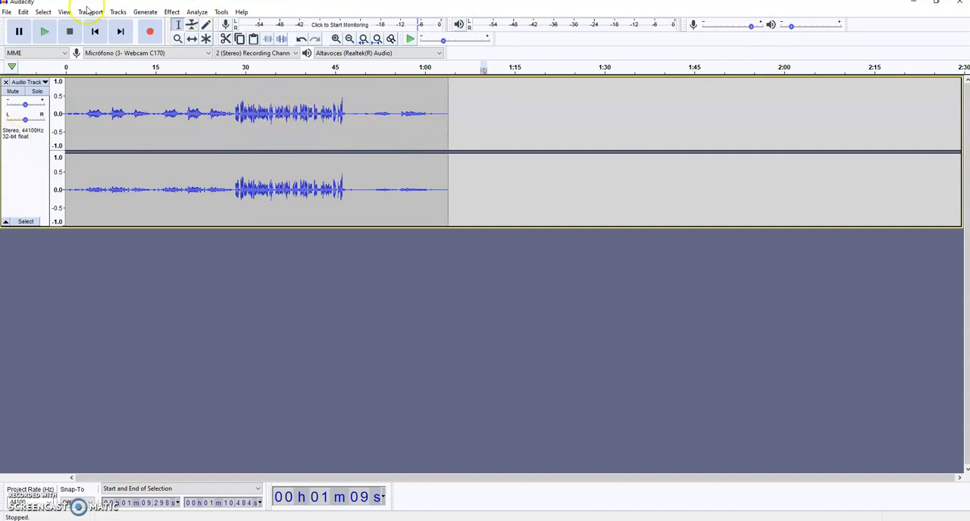
Locate the project's export commands, switch to the Podomatic episode page, and minimize the ALAD Modulo 3 Podcasts folder window.
{"action": "left_click", "coordinate": [6, 13]}
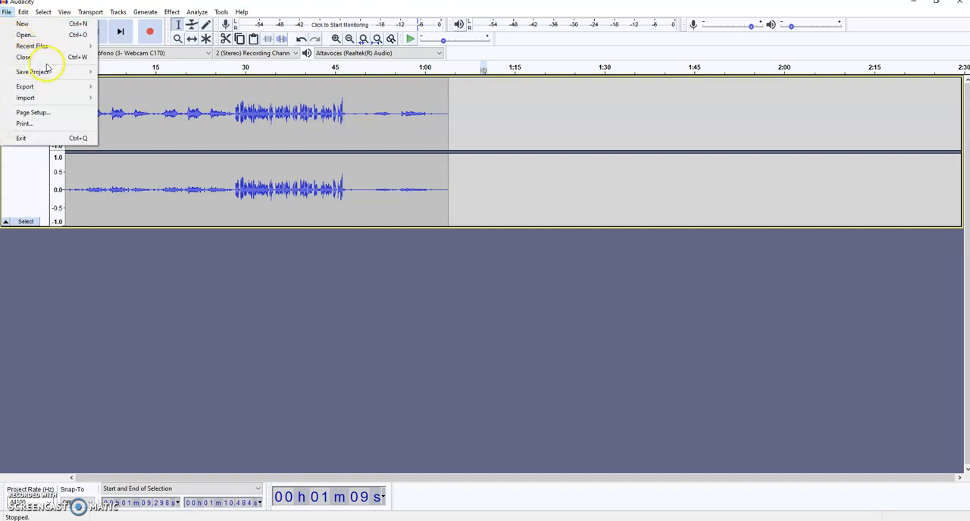
{"action": "mouse_move", "coordinate": [73, 87]}
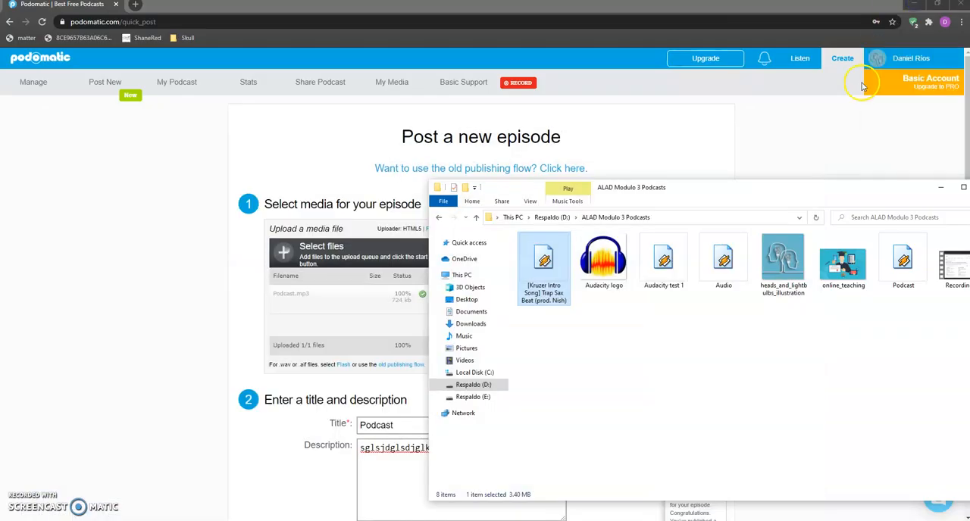
{"action": "left_click_drag", "start_coordinate": [863, 191], "coordinate": [813, 193]}
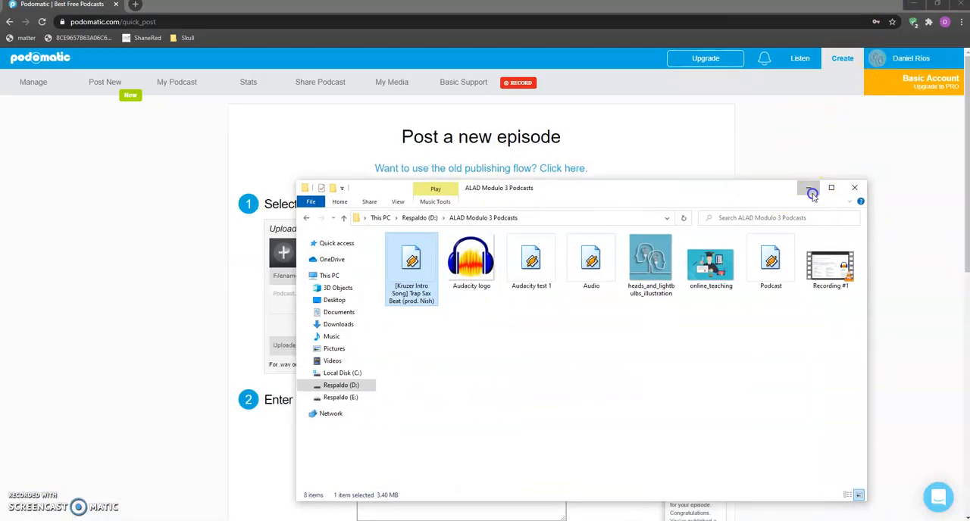
{"action": "left_click", "coordinate": [807, 194]}
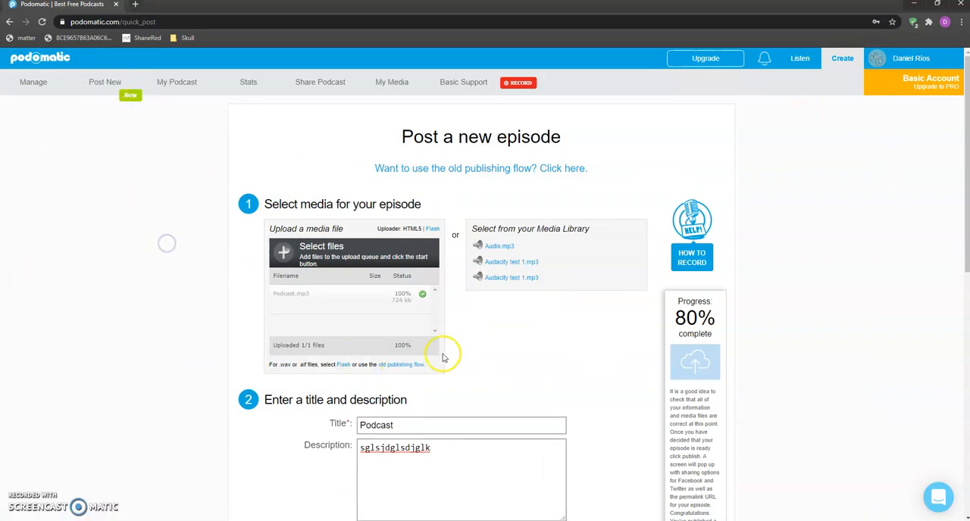
Review the episode form from the media selection through the title, description and image to the quality level and publishing sections.
{"action": "scroll", "coordinate": [217, 288], "scroll_direction": "down", "scroll_amount": 7}
{"action": "scroll", "coordinate": [157, 283], "scroll_direction": "up", "scroll_amount": 7}
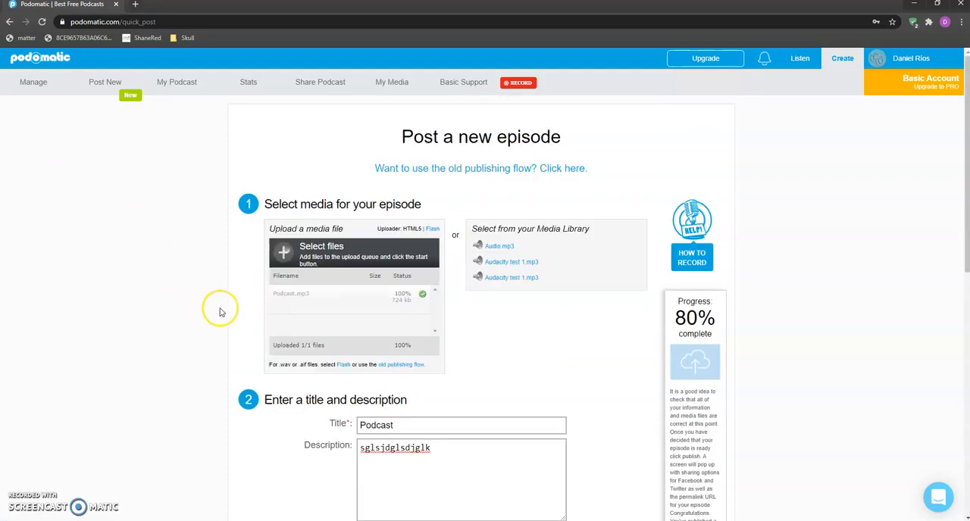
{"action": "left_click_drag", "start_coordinate": [179, 181], "coordinate": [202, 268]}
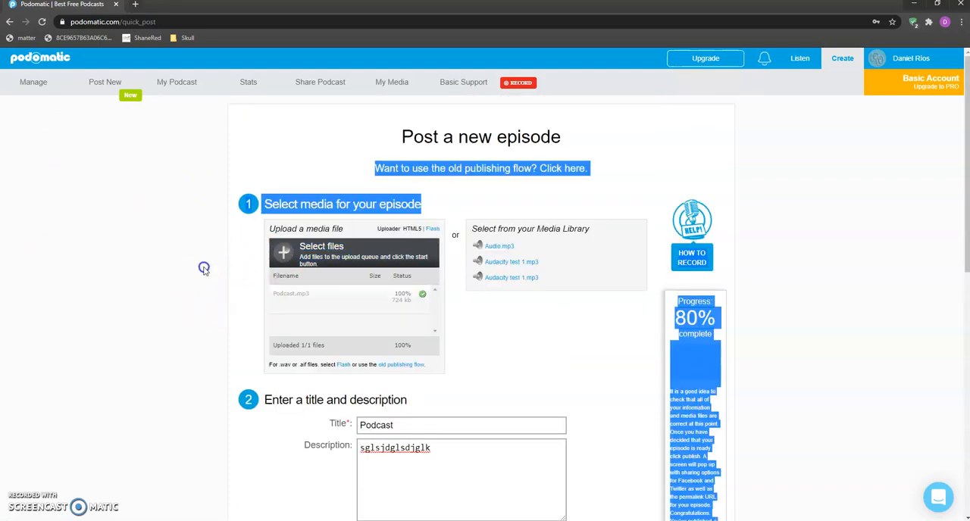
{"action": "left_click", "coordinate": [156, 270]}
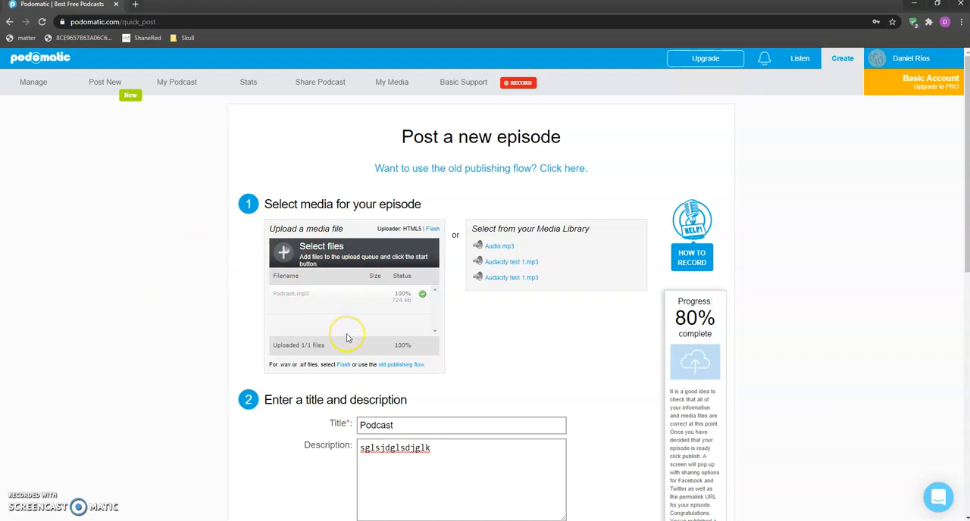
{"action": "scroll", "coordinate": [455, 372], "scroll_direction": "down", "scroll_amount": 2}
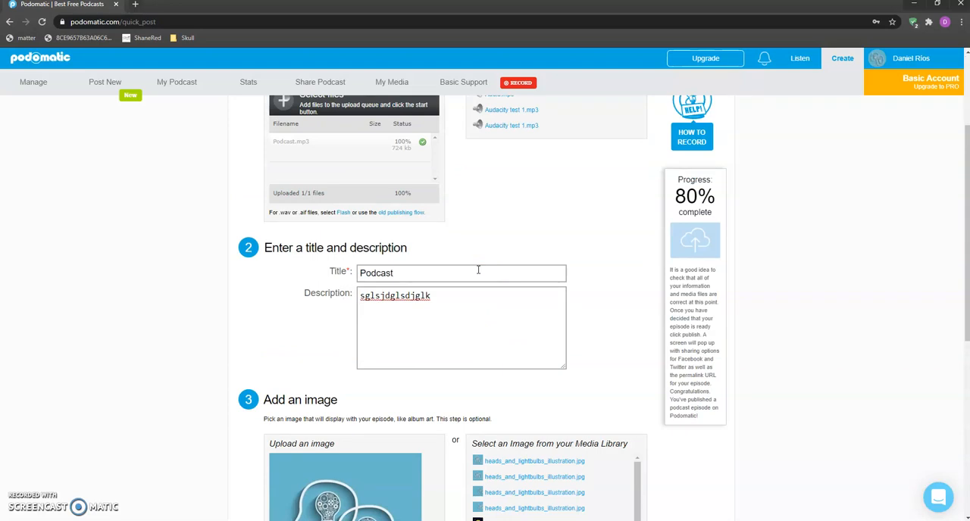
{"action": "left_click", "coordinate": [434, 273]}
{"action": "left_click_drag", "start_coordinate": [476, 324], "coordinate": [359, 295]}
{"action": "scroll", "coordinate": [186, 350], "scroll_direction": "down", "scroll_amount": 2}
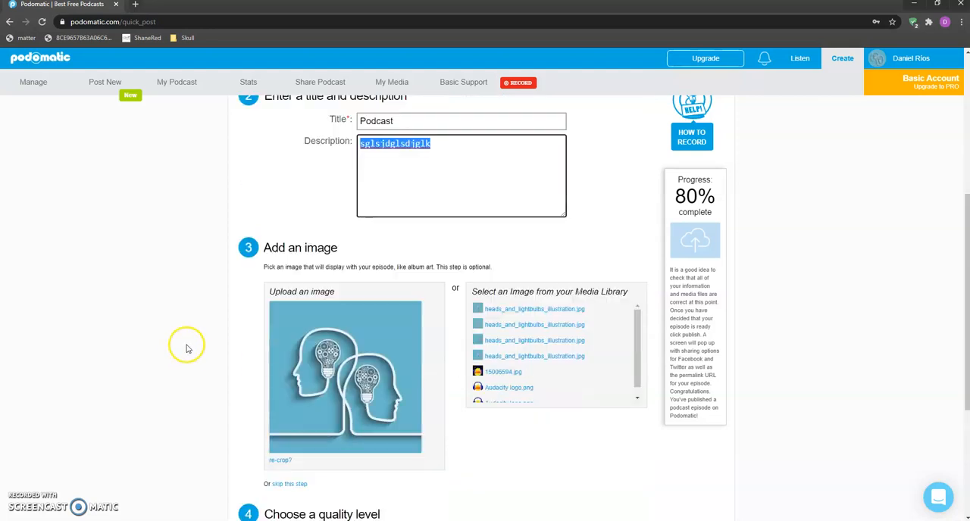
{"action": "scroll", "coordinate": [186, 348], "scroll_direction": "down", "scroll_amount": 1}
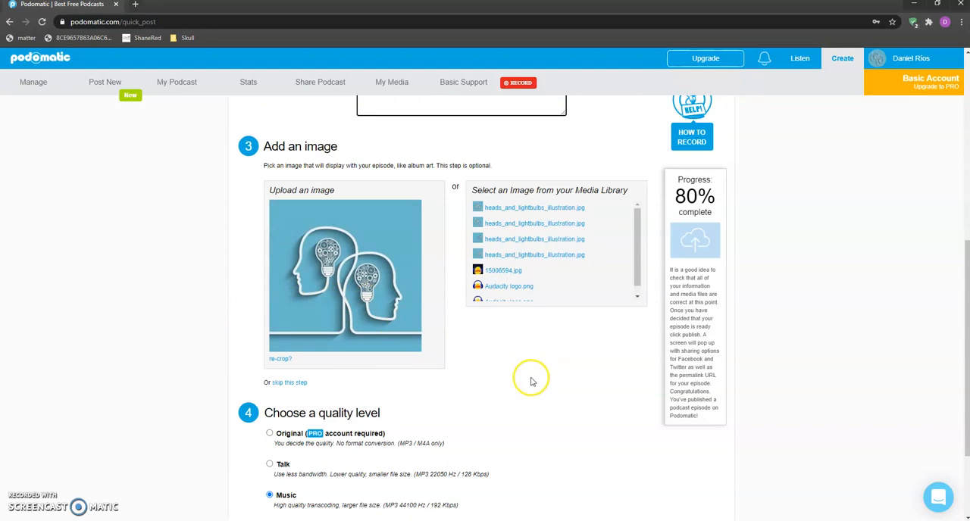
{"action": "scroll", "coordinate": [531, 451], "scroll_direction": "down", "scroll_amount": 2}
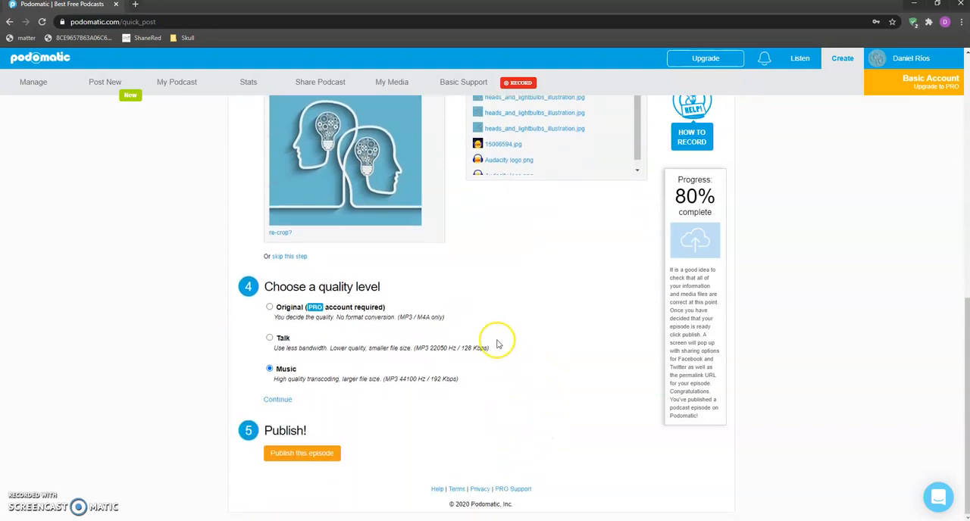
Try the Talk quality level for the episode and restore the Music level.
{"action": "left_click", "coordinate": [269, 338]}
{"action": "left_click", "coordinate": [266, 372]}
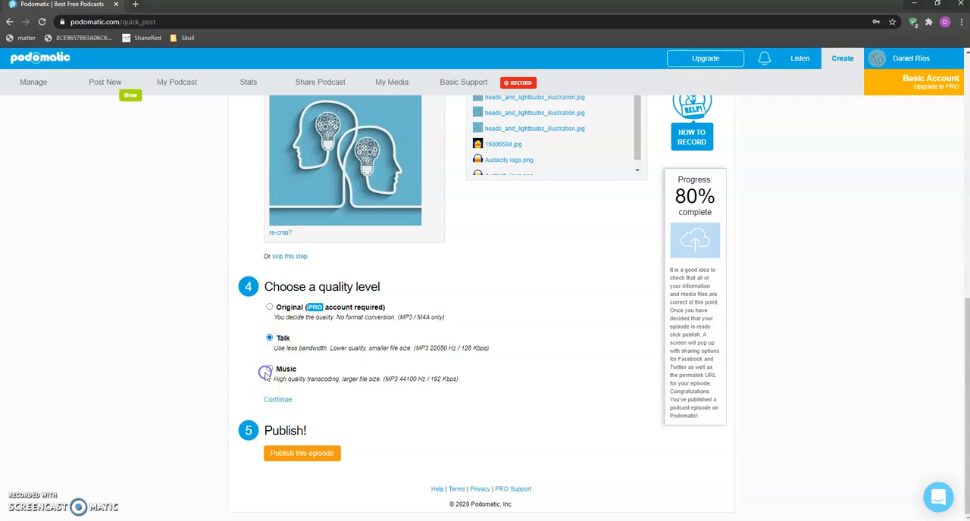
{"action": "left_click", "coordinate": [294, 459]}
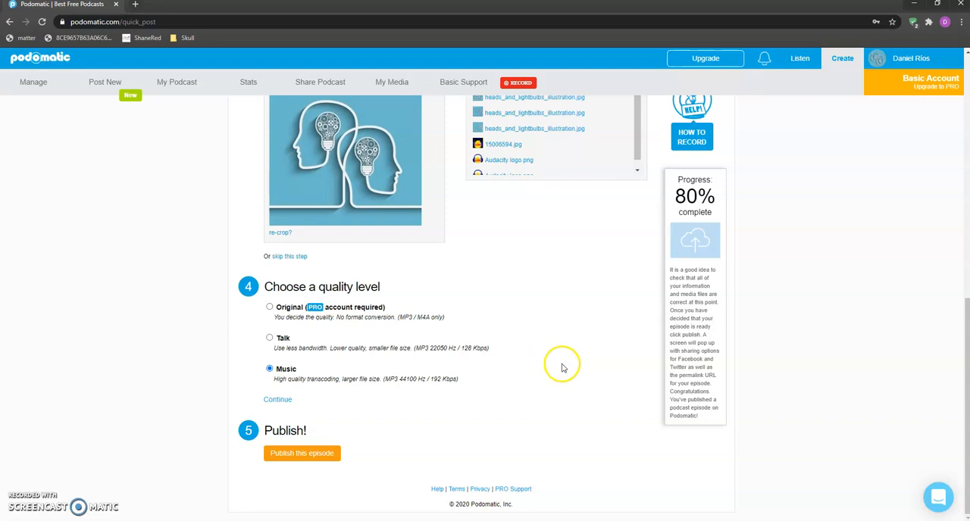
{"action": "scroll", "coordinate": [563, 362], "scroll_direction": "up", "scroll_amount": 3}
{"action": "scroll", "coordinate": [564, 362], "scroll_direction": "down", "scroll_amount": 3}
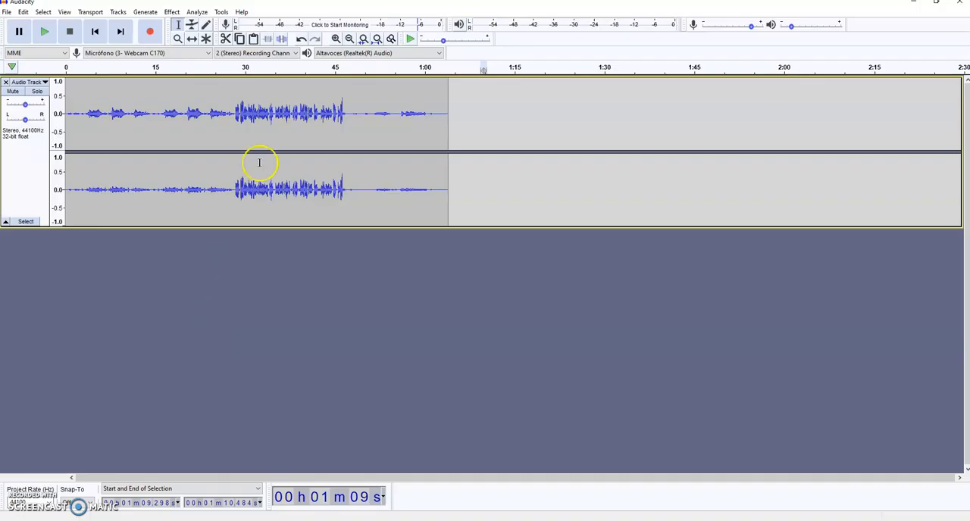
Switch to Audacity to examine the available effects, and return to the Podomatic episode page.
{"action": "left_click", "coordinate": [170, 12]}
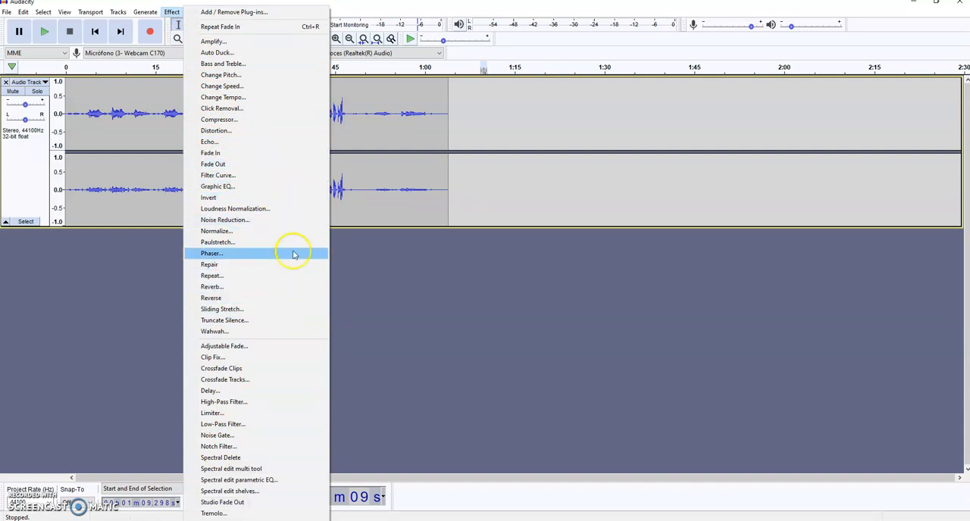
{"action": "left_click", "coordinate": [389, 279]}
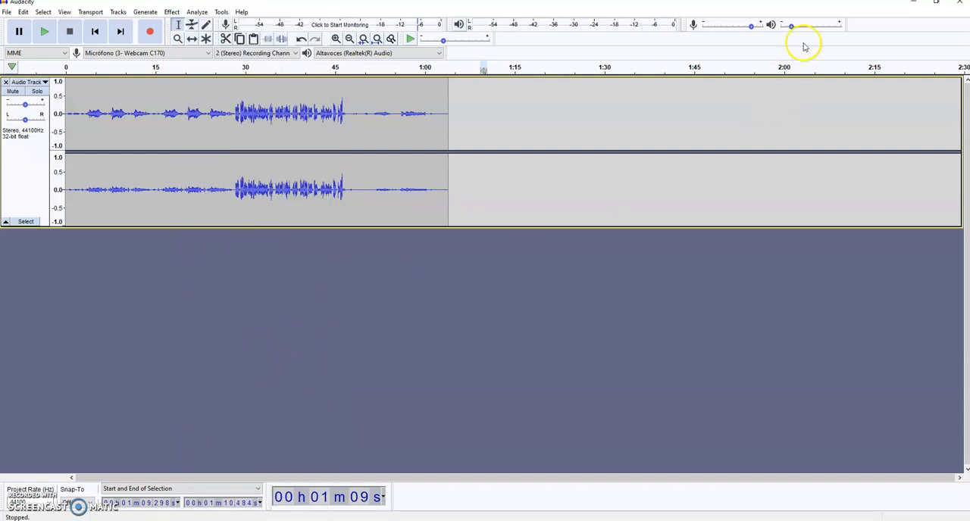
{"action": "left_click", "coordinate": [916, 6]}
{"action": "left_click", "coordinate": [142, 228]}
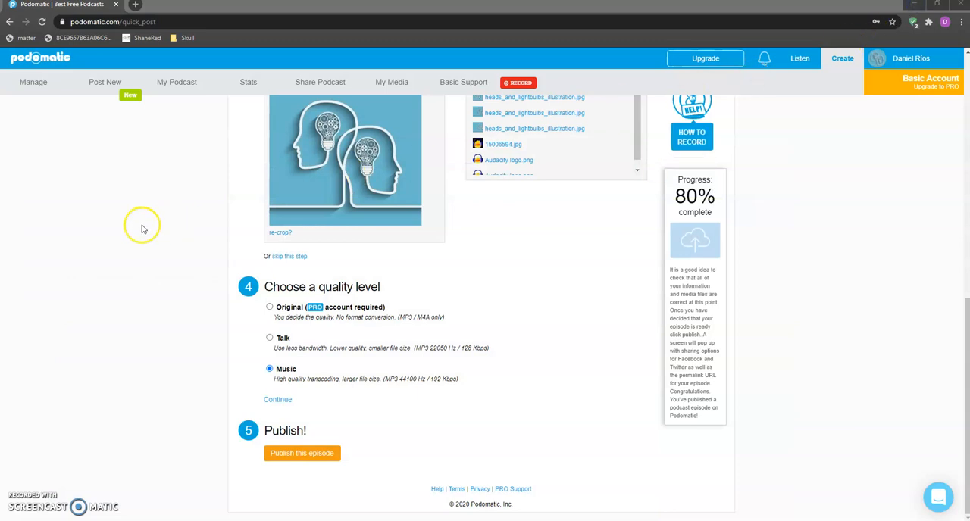